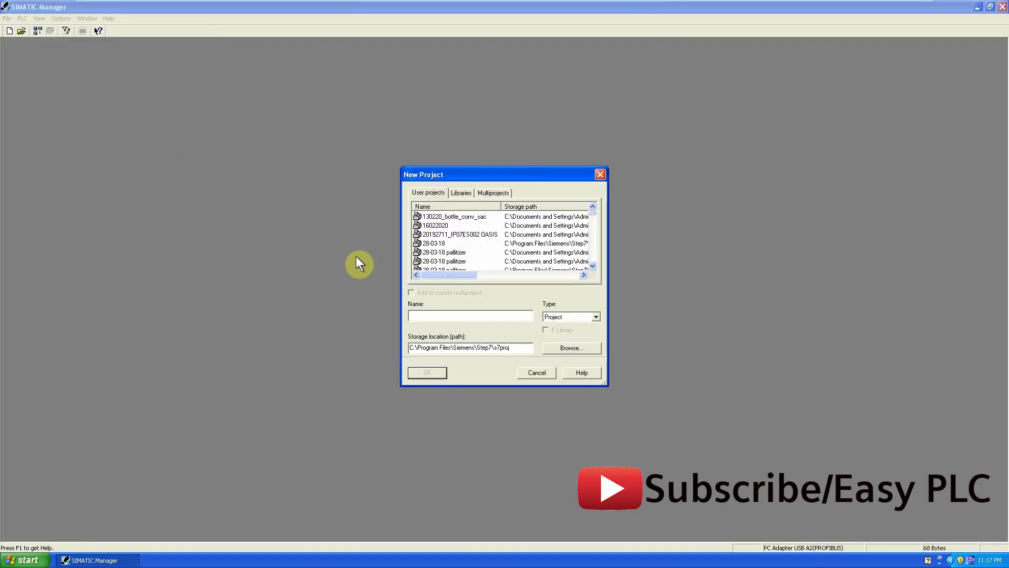
Create a new project named CPUTOCPUVIAPROFIBUS and maximize its project window
text(CPUVIAPROFIBUS)
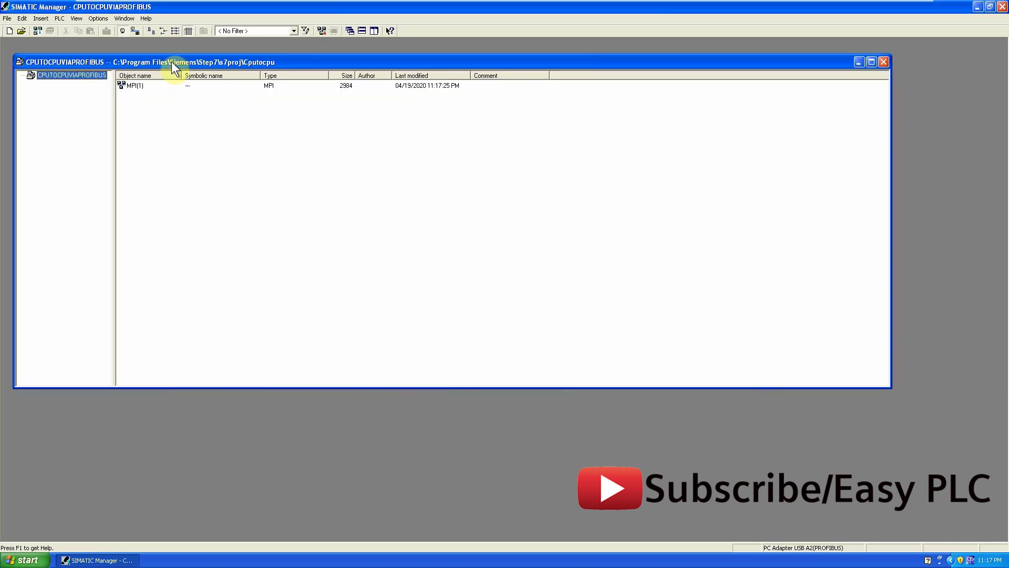
double_click(171, 62)
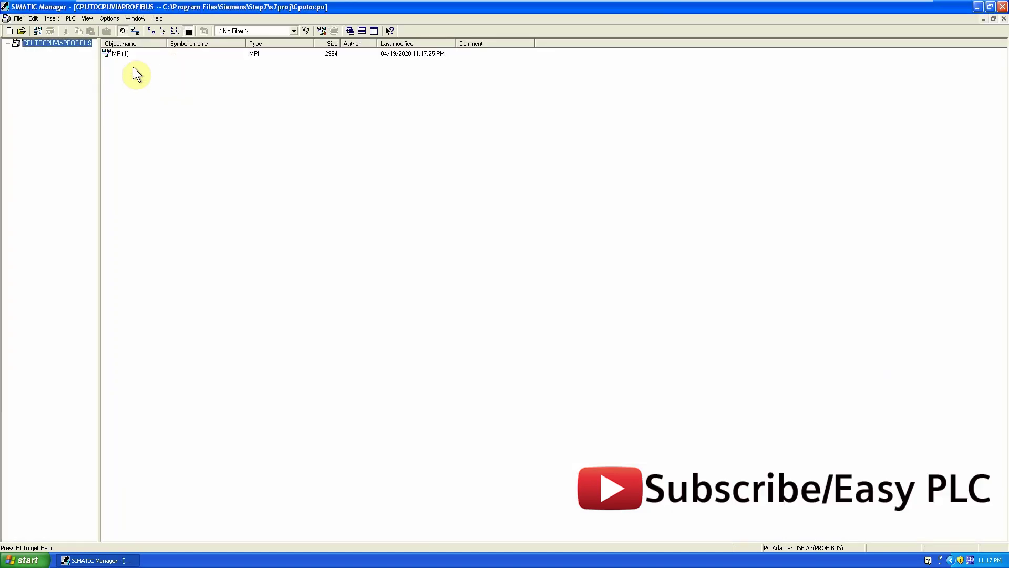
Insert a SIMATIC 300 station into the project, name it SIMATIC 300(MASTER), and widen the object name column
right_click(72, 46)
mouse_move(129, 99)
click(208, 105)
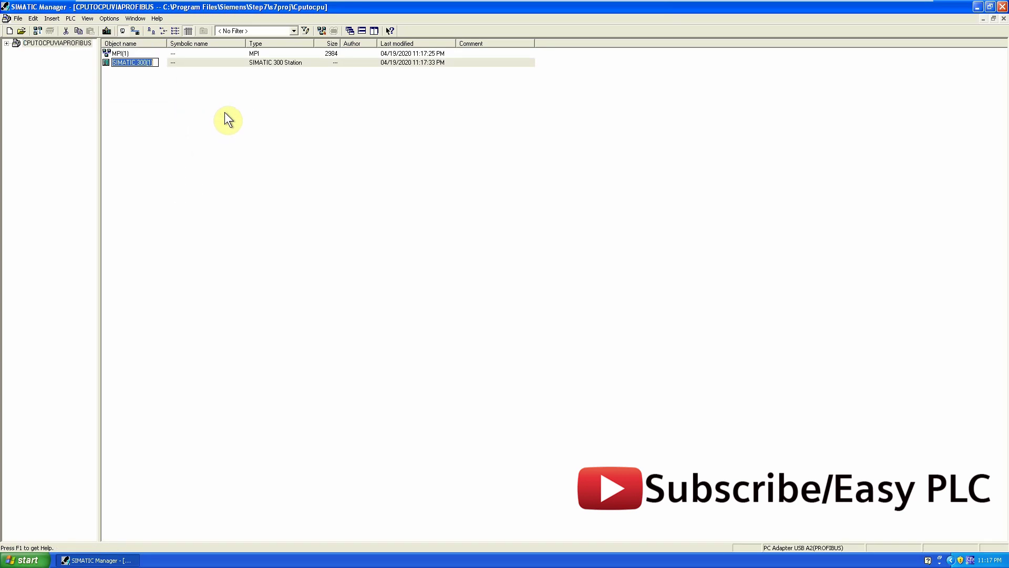
key(End)
click(106, 64)
click(115, 86)
drag(167, 43, 191, 43)
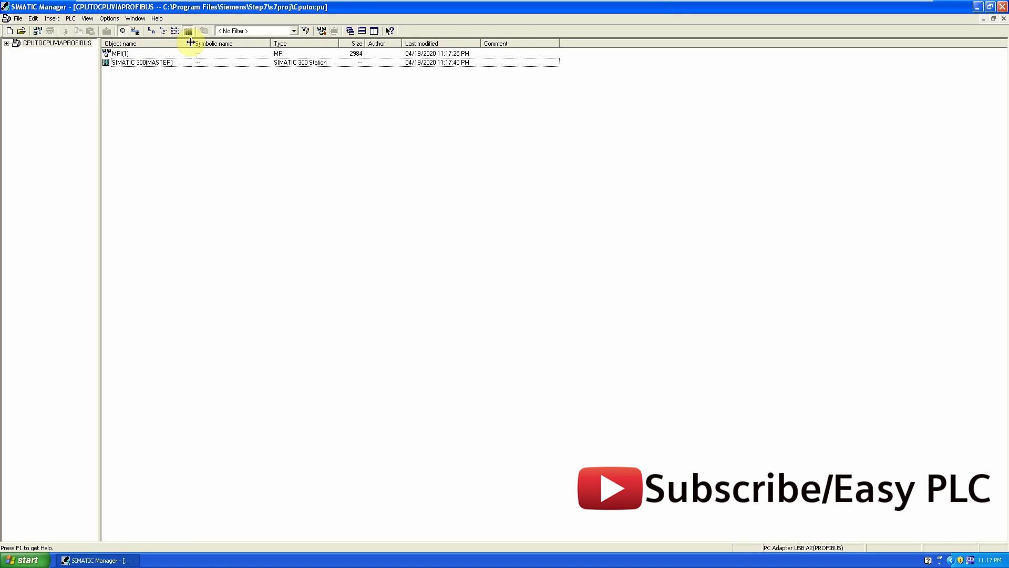
click(157, 63)
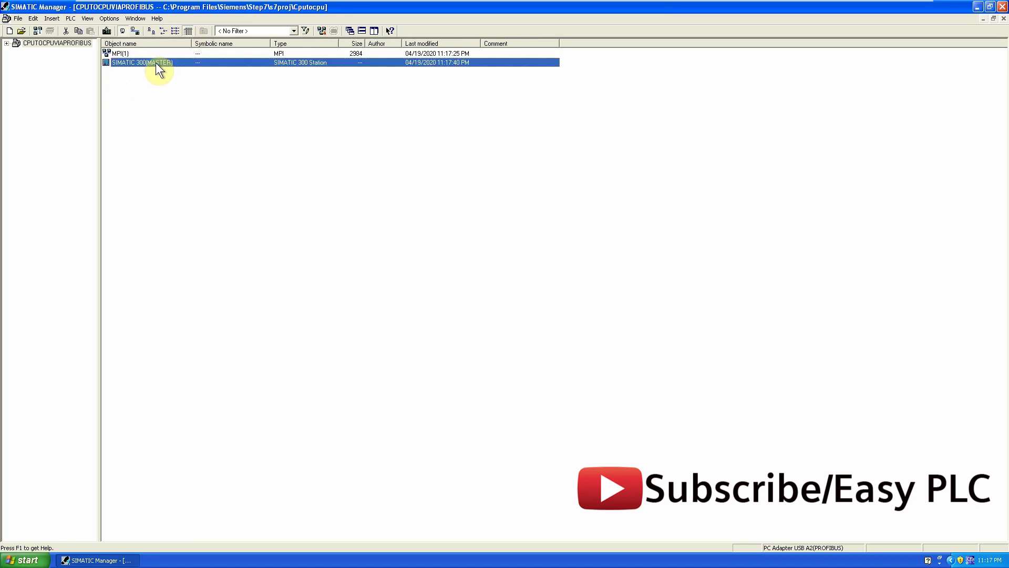
Insert a second SIMATIC 300 station into the project and name it SIMATIC 300(SLAVE)
right_click(81, 43)
mouse_move(131, 94)
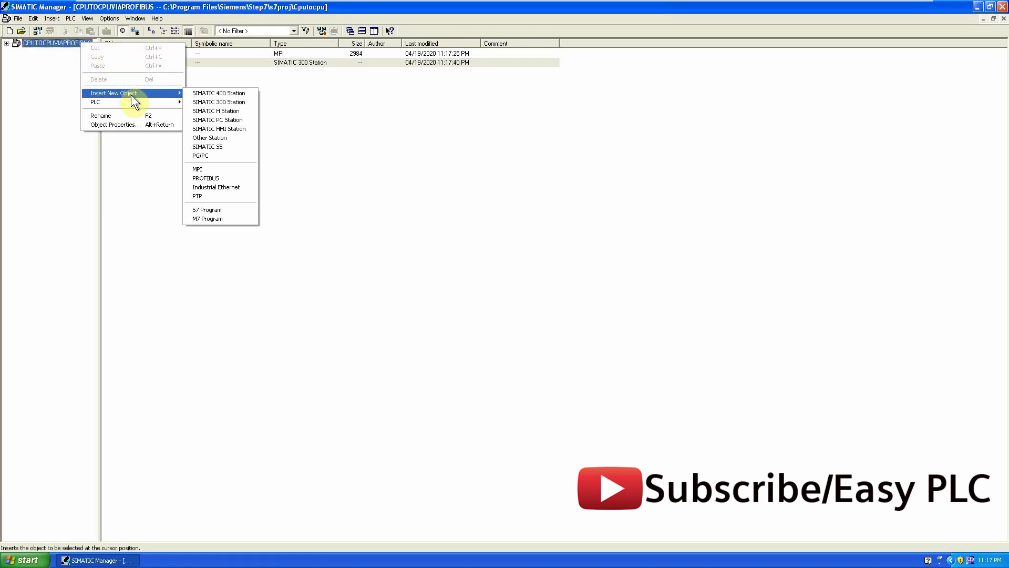
click(215, 100)
click(154, 72)
key(BackSpace)
key(BackSpace)
text(SLAVE))
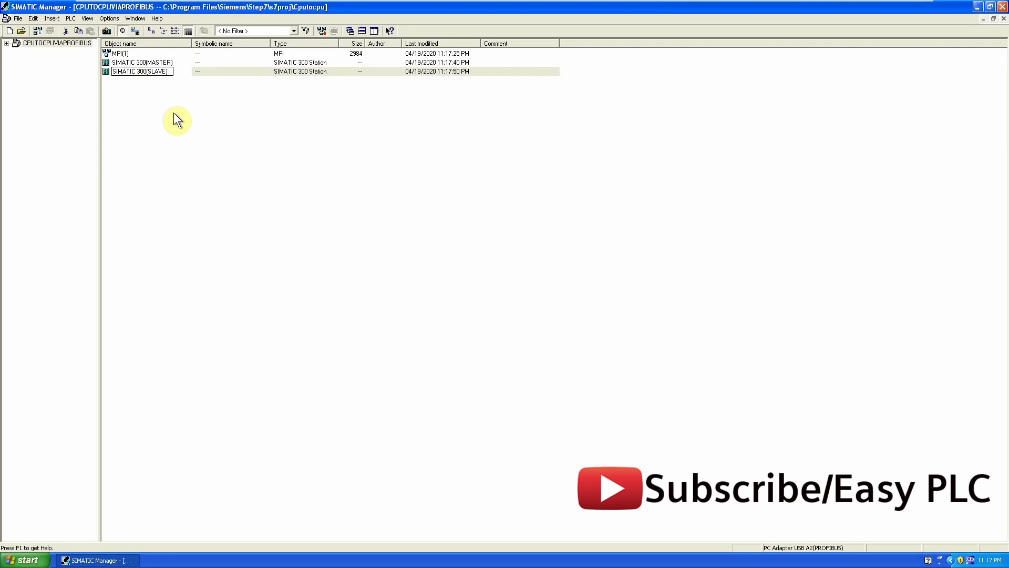
key(Return)
click(167, 102)
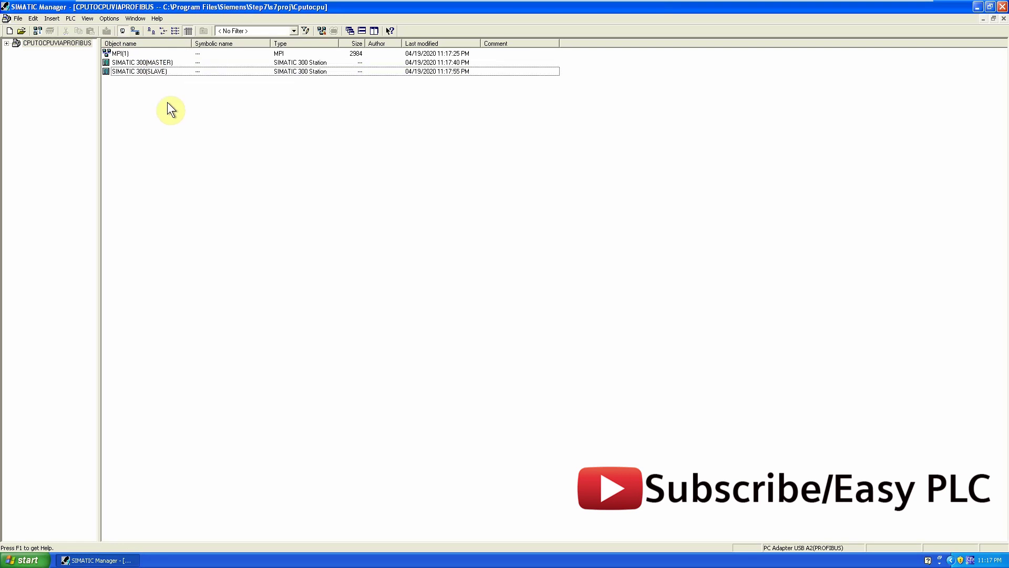
Open the master station's hardware configuration, insert a RACK-300 rail, and enlarge the rack to show all its slots
click(166, 63)
double_click(189, 61)
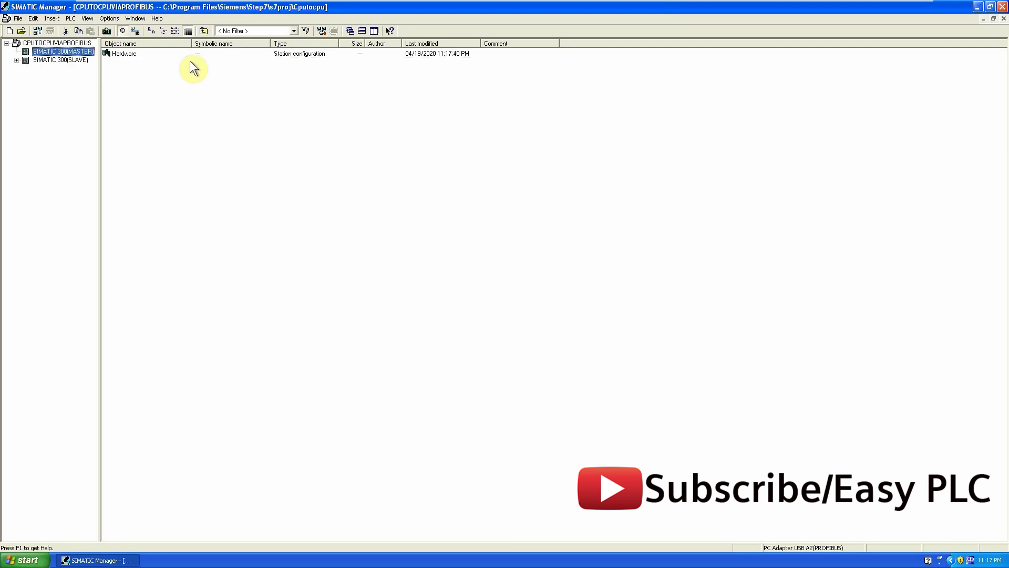
double_click(131, 55)
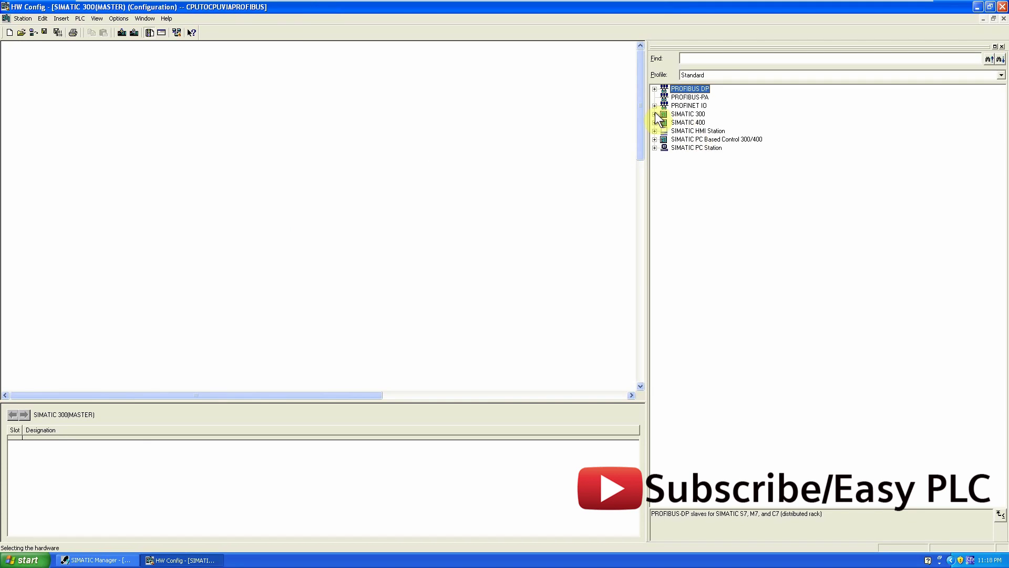
click(655, 114)
click(664, 190)
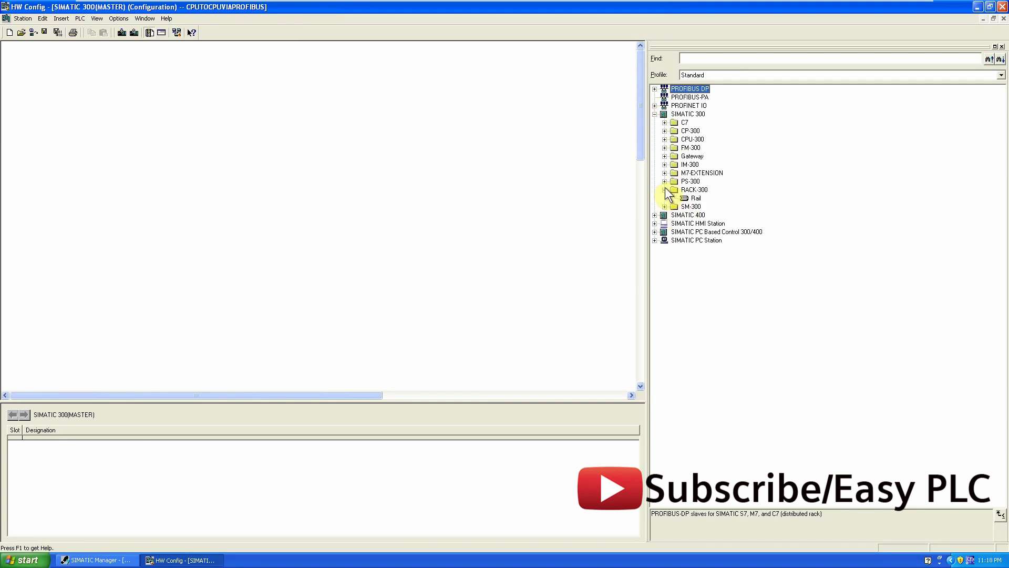
drag(681, 199, 41, 155)
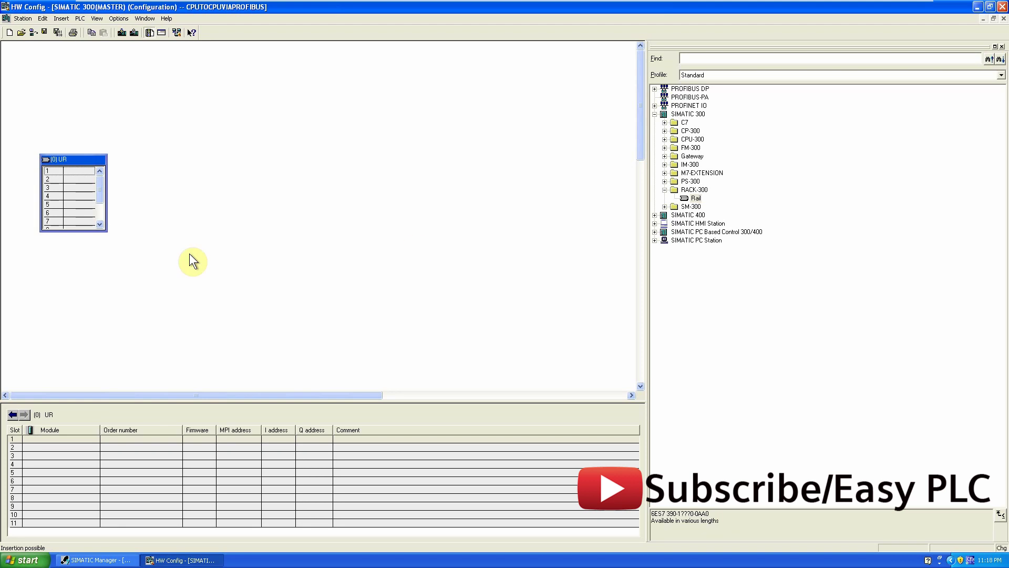
drag(106, 231, 205, 340)
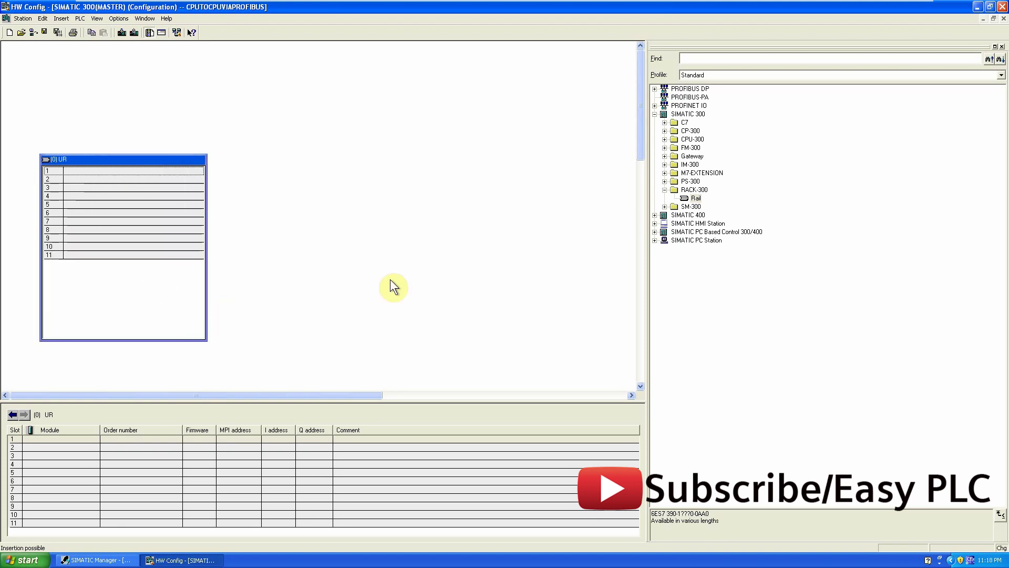
Insert CPU 314C-2 DP, order number 6ES7 314-6CG03-0AB0 V2.6, into slot 2, leaving its PROFIBUS interface not networked
click(665, 140)
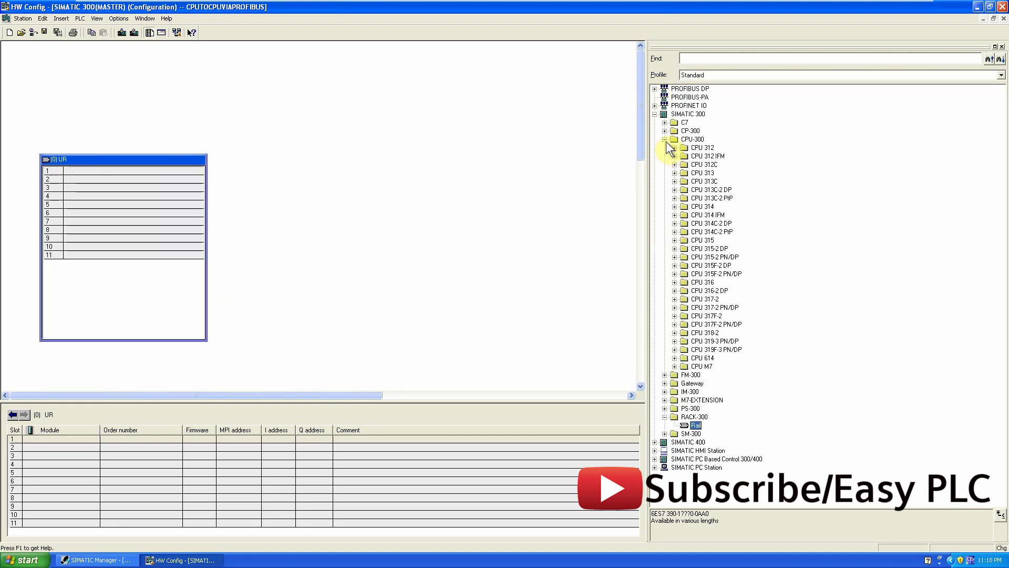
click(674, 223)
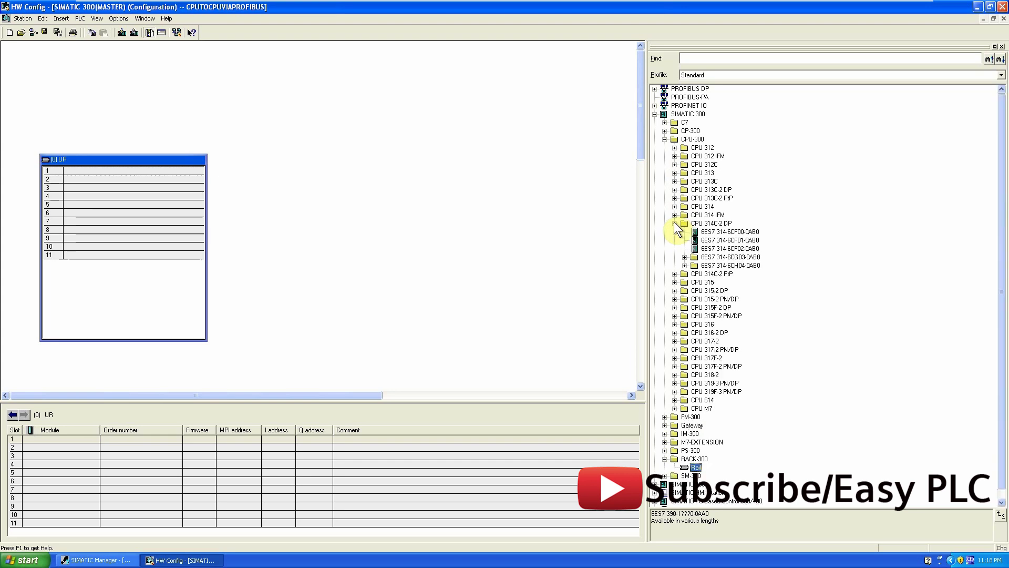
click(684, 257)
drag(708, 274, 104, 178)
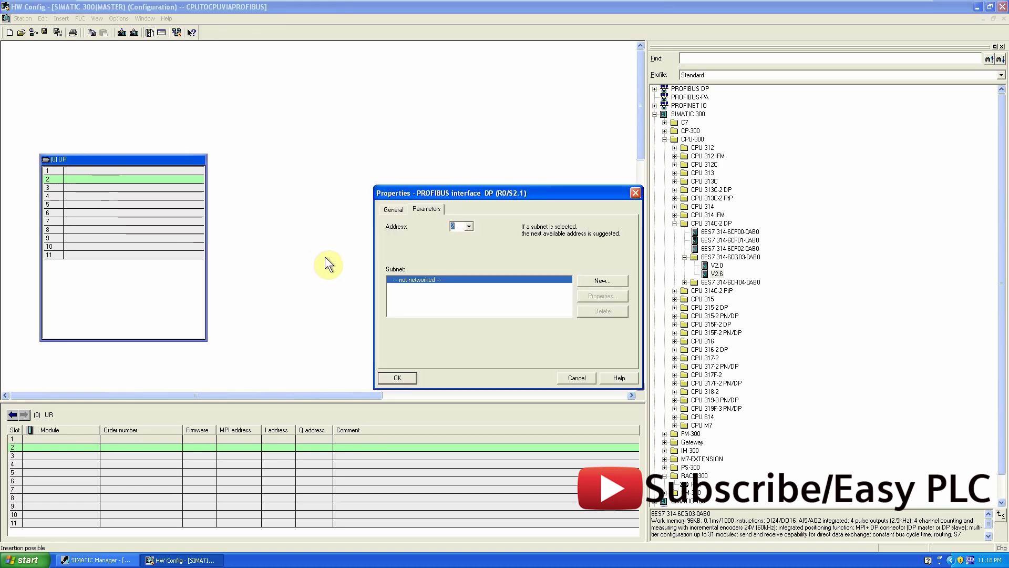
key(Return)
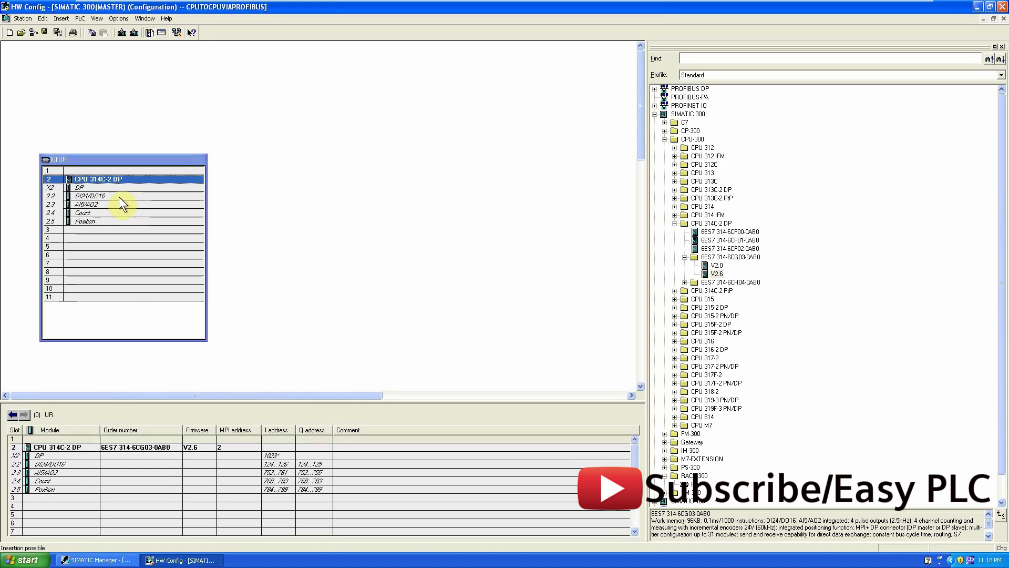
Disable the system default addresses of the DI24/DO16 module and set both its input and output start addresses to 10
click(118, 197)
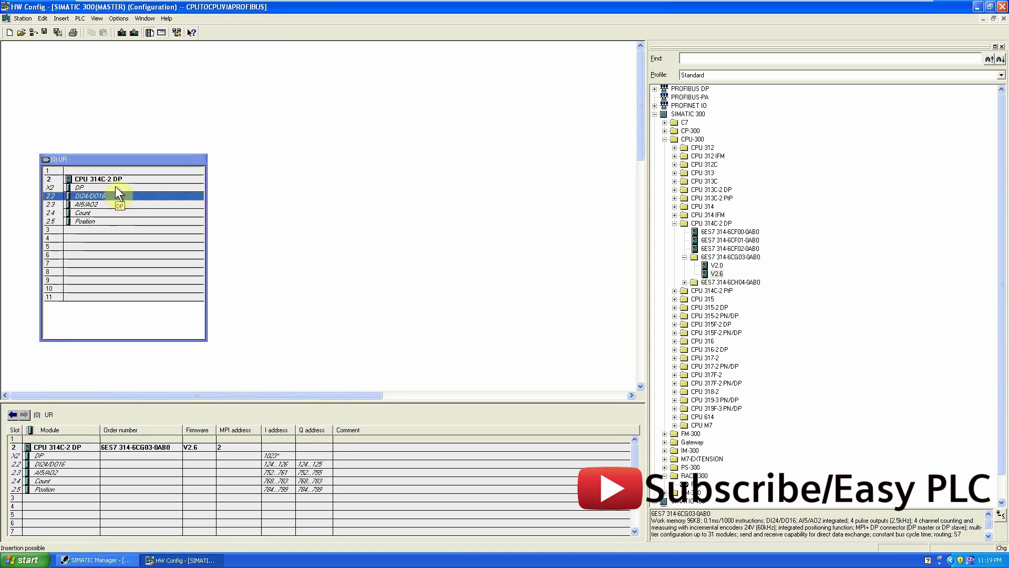
click(277, 464)
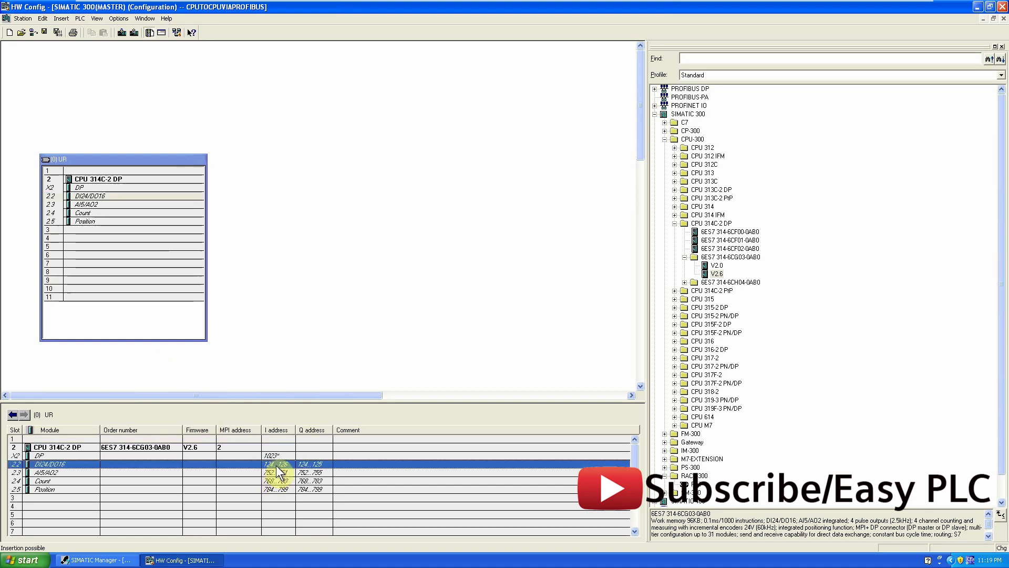
double_click(277, 467)
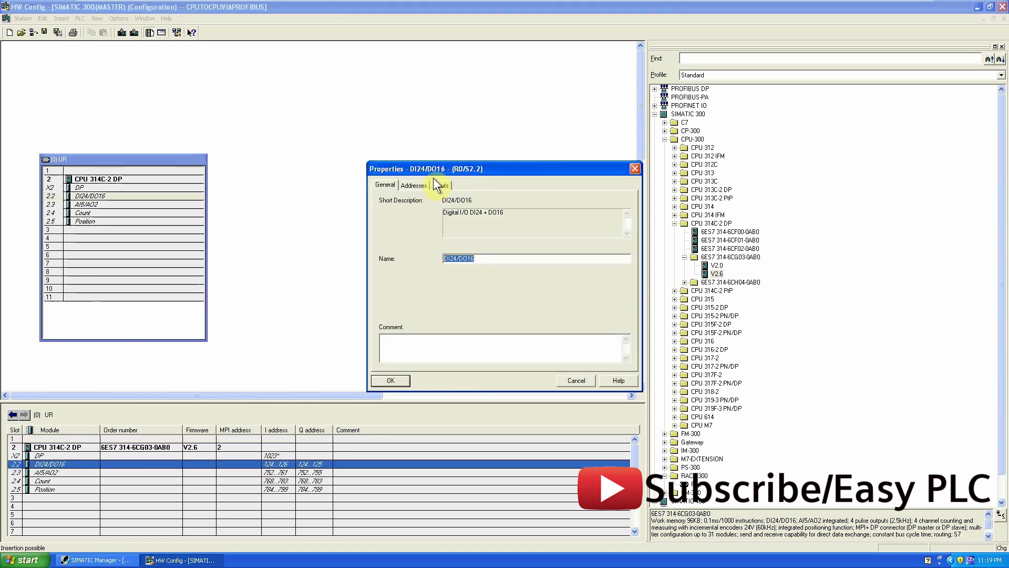
click(413, 186)
click(406, 244)
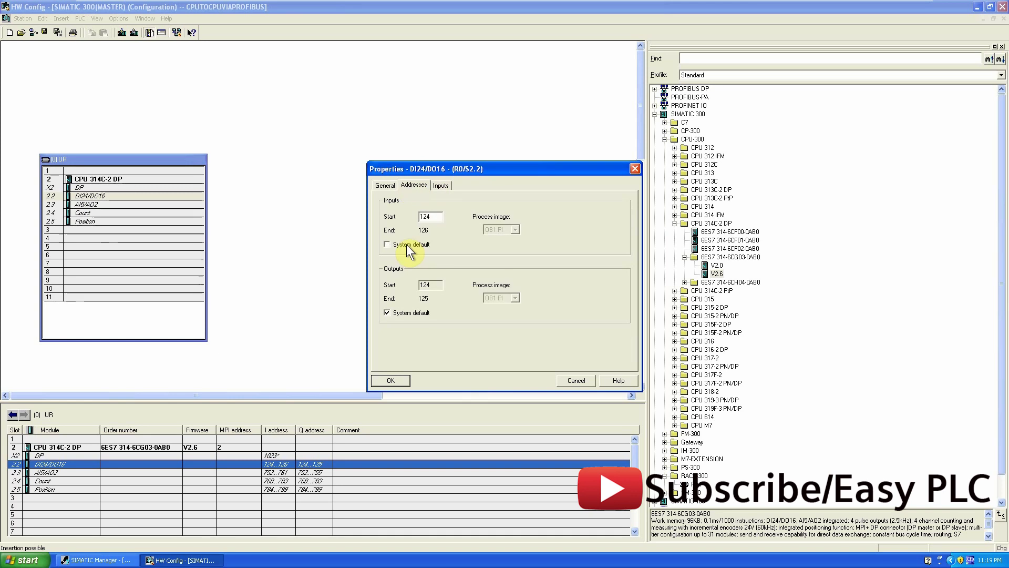
click(398, 313)
double_click(430, 216)
text(10)
double_click(430, 285)
text(10)
click(381, 382)
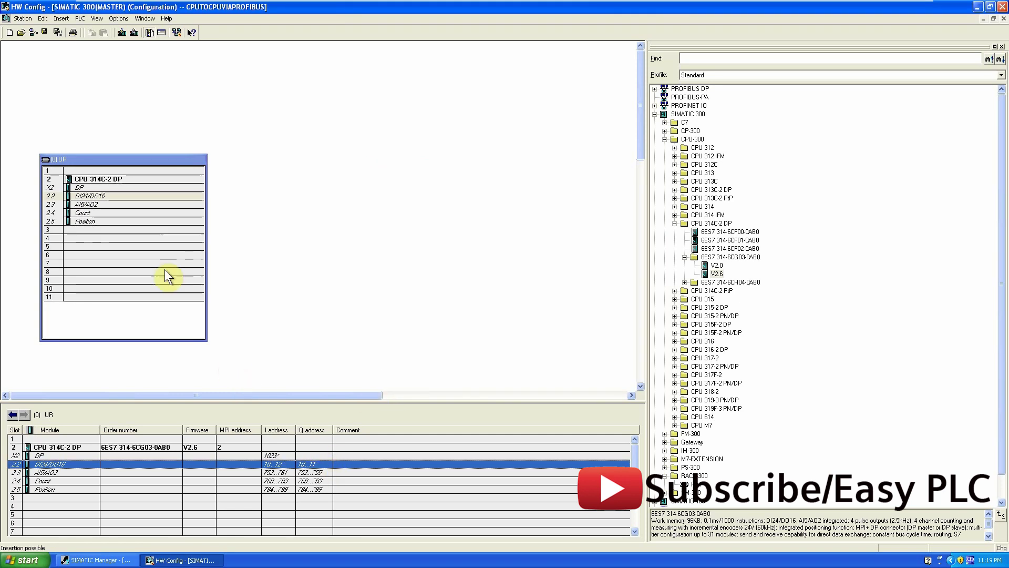
Save and compile the master's hardware configuration, and expand the master station in SIMATIC Manager down to its Blocks folder
click(173, 188)
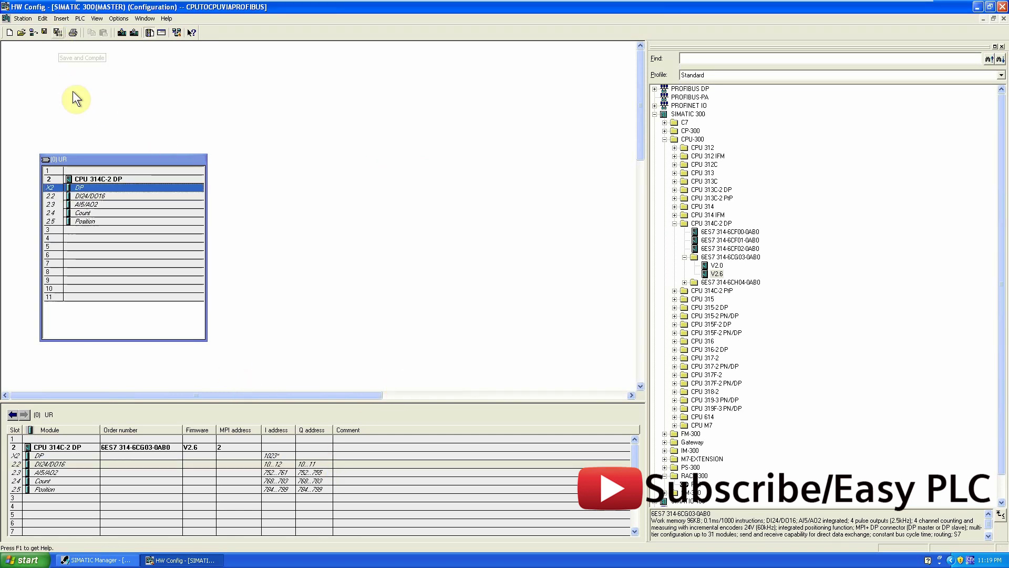
click(977, 8)
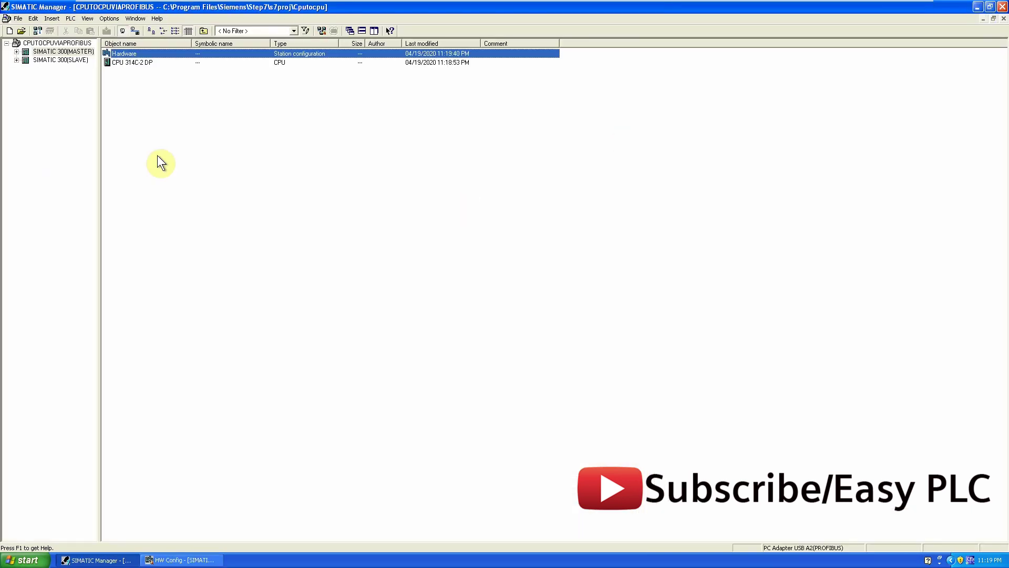
double_click(25, 53)
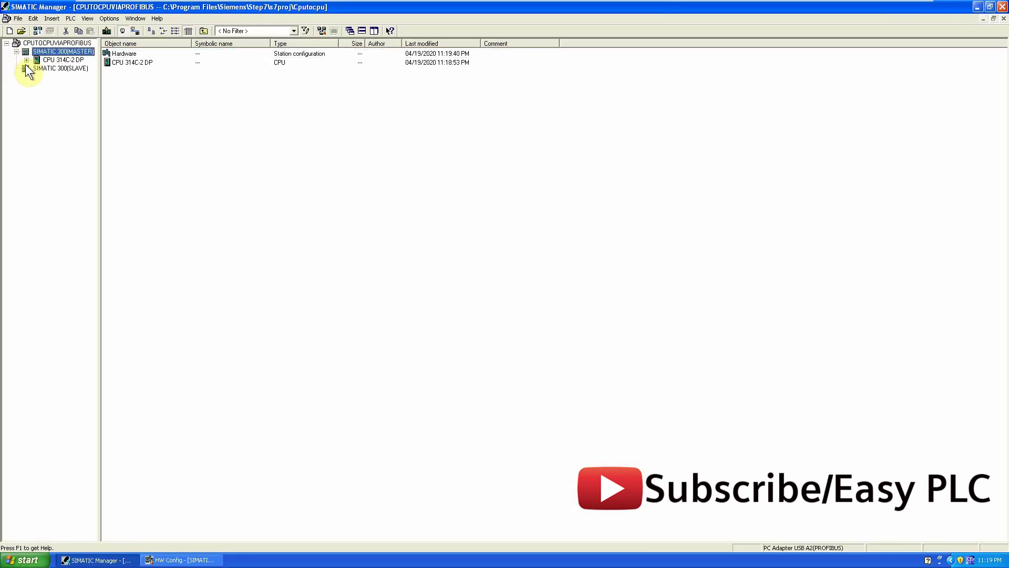
click(26, 60)
click(36, 68)
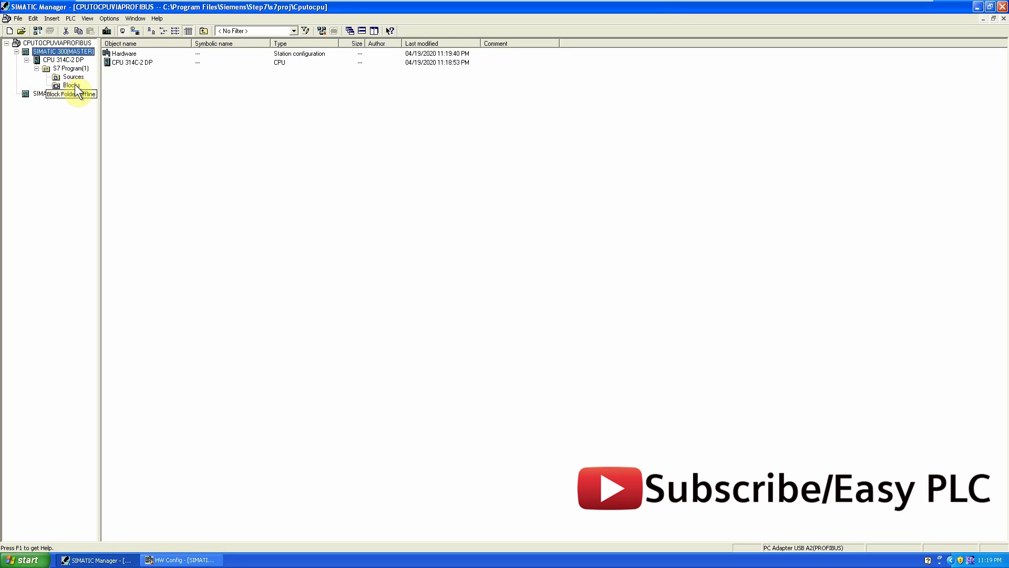
Open the slave station's hardware configuration, insert a RACK-300 rail, and enlarge the rack to show all its slots
click(34, 95)
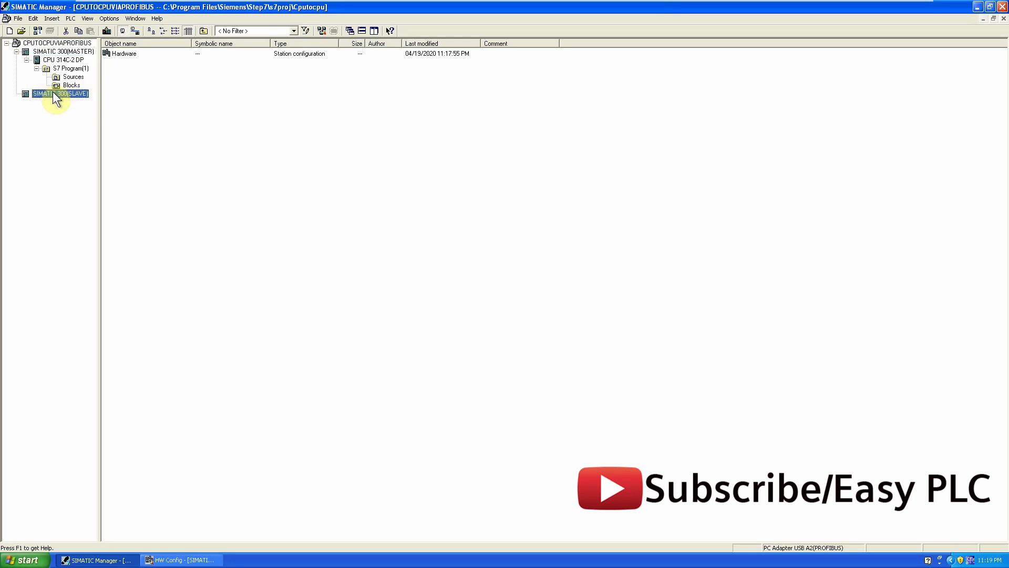
double_click(113, 52)
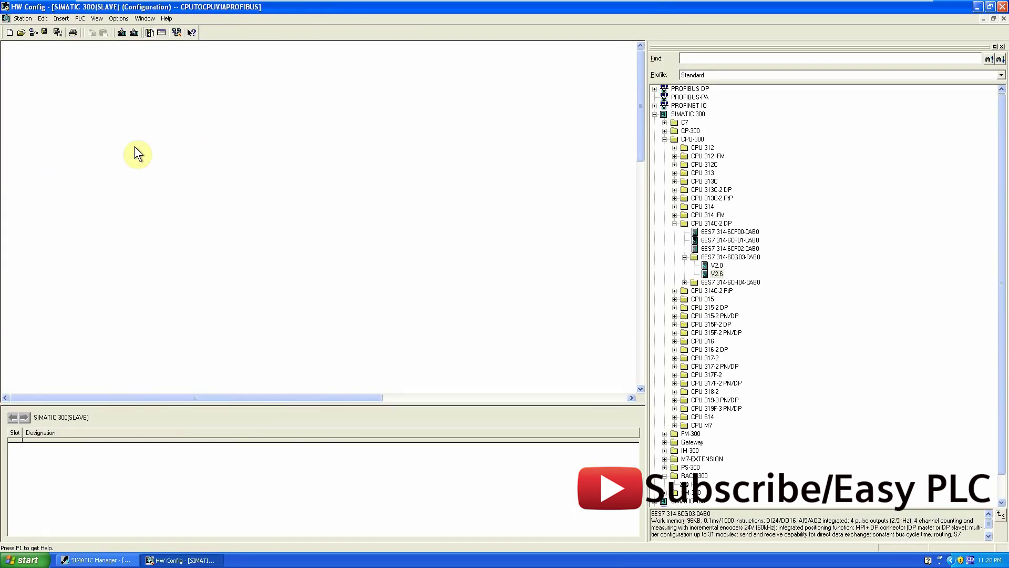
click(675, 224)
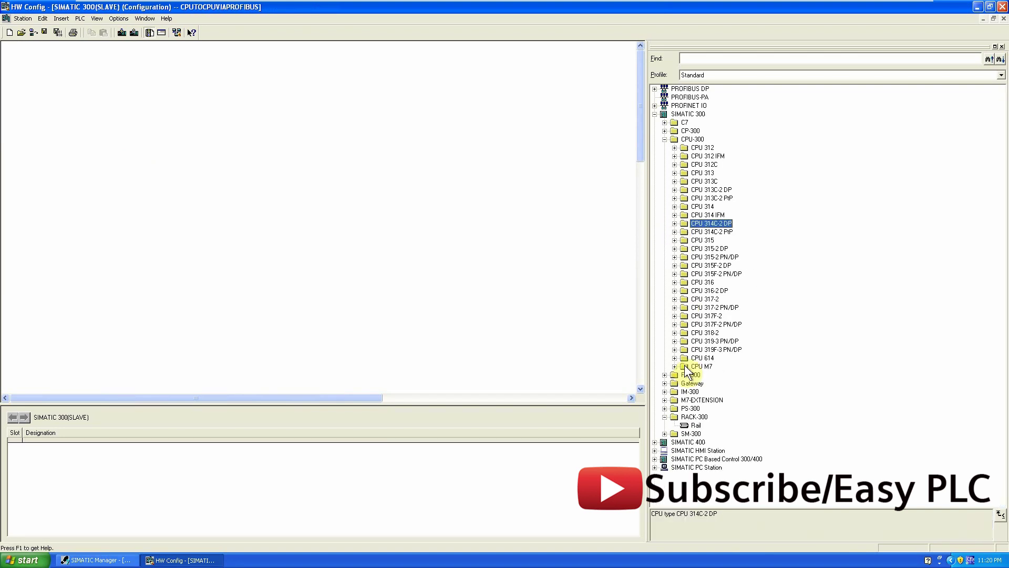
drag(689, 426, 28, 165)
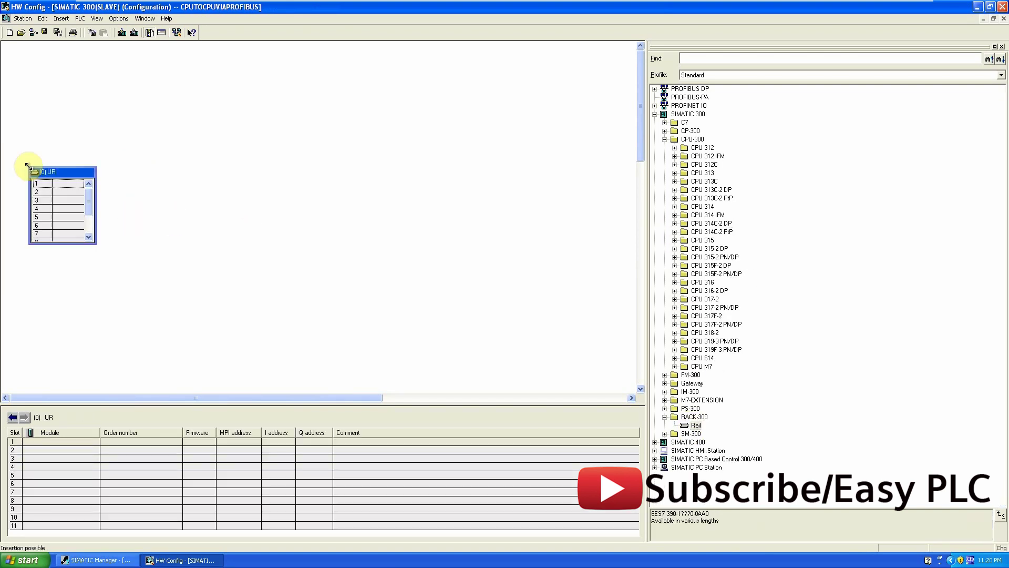
drag(94, 243, 191, 350)
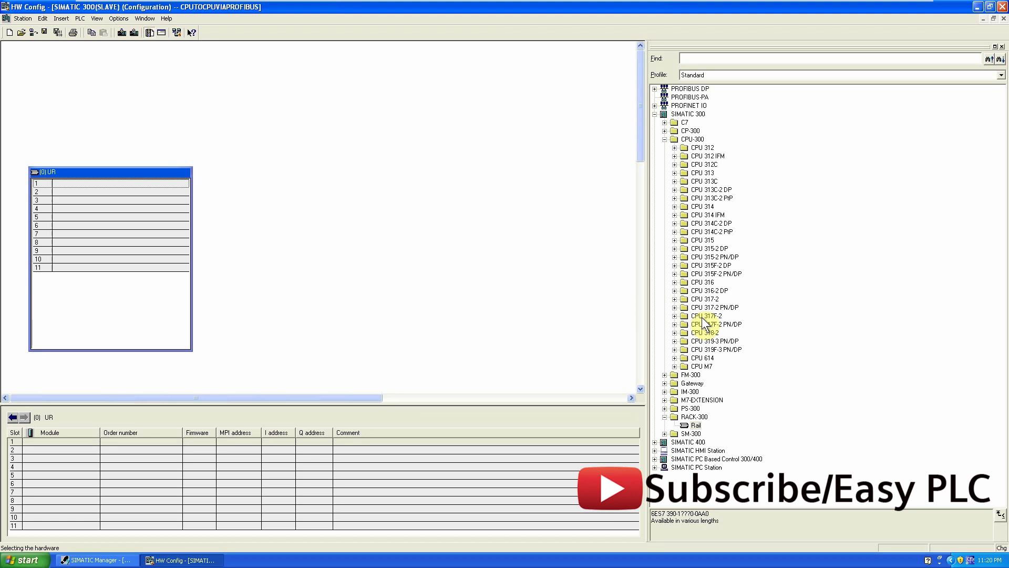
Insert CPU 317-2 DP, order number 6ES7 317-2AJ10-0AB0 V2.6, into slot 2 of the slave rack
click(675, 298)
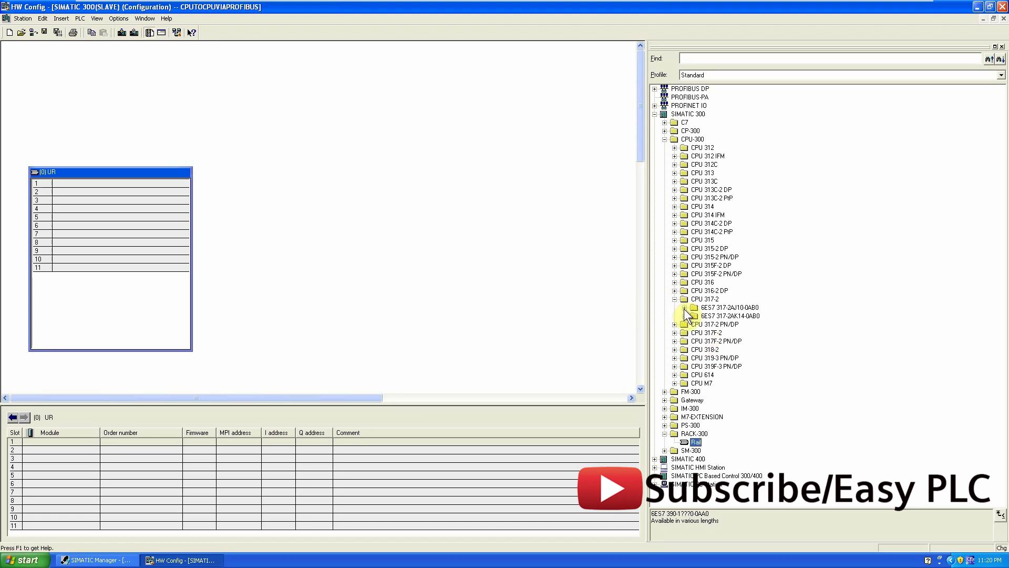
click(683, 308)
drag(715, 333, 99, 193)
click(410, 377)
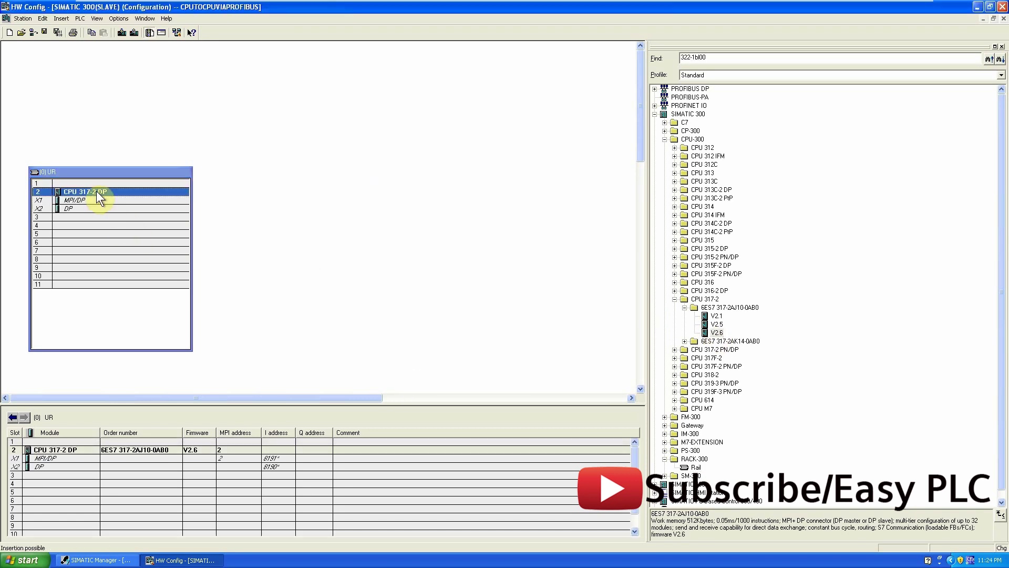
Add a master system to the slave CPU's DP interface on a new PROFIBUS subnet with 1.5 Mbps and the DP profile
right_click(96, 190)
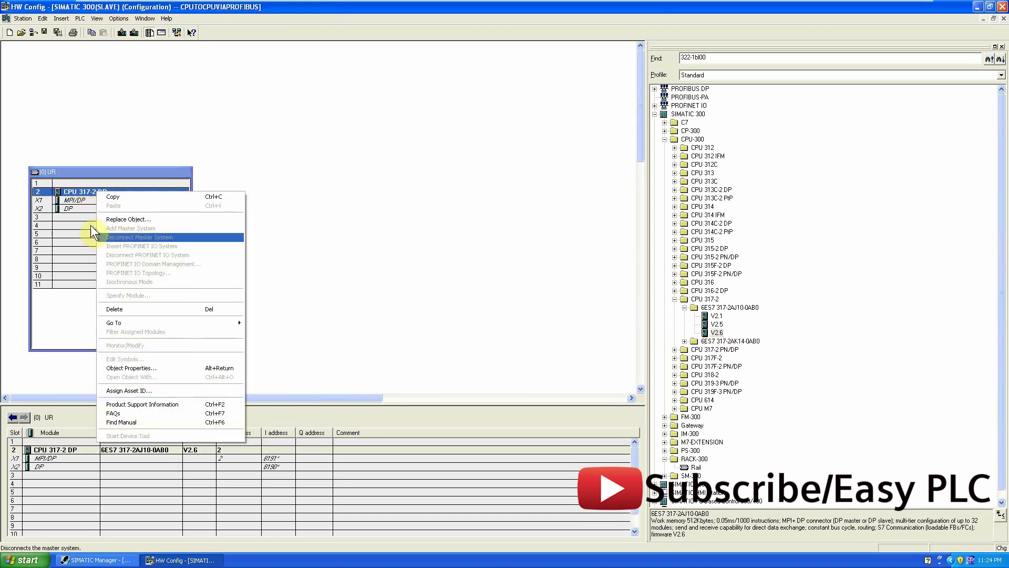
click(81, 206)
right_click(80, 206)
click(121, 245)
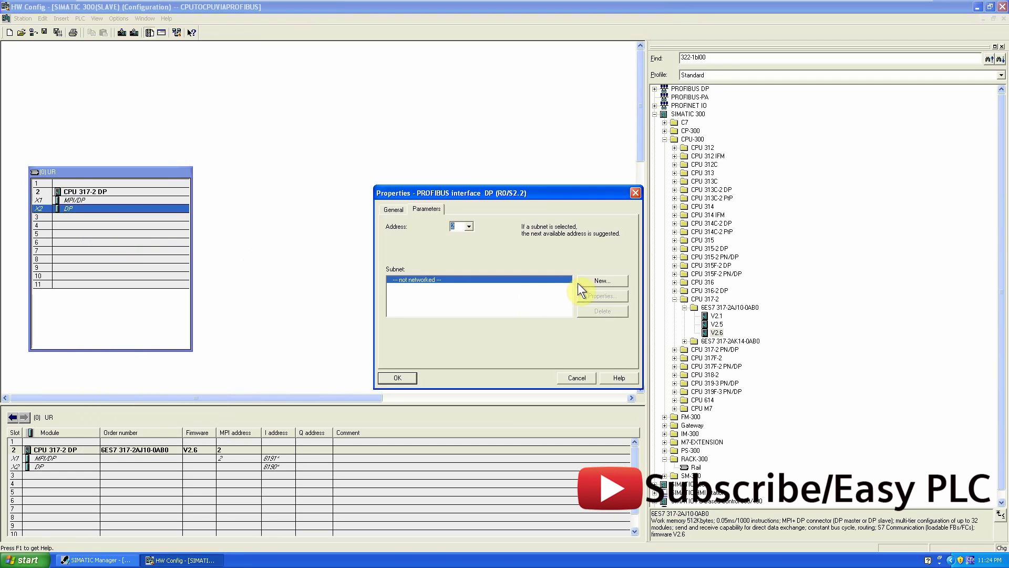
click(594, 282)
click(440, 221)
click(397, 221)
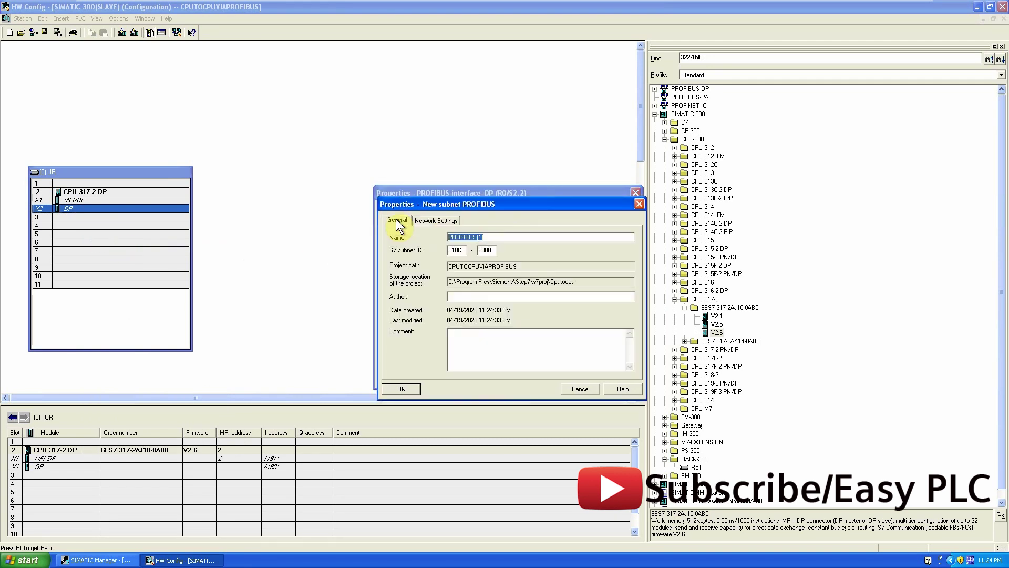
click(432, 221)
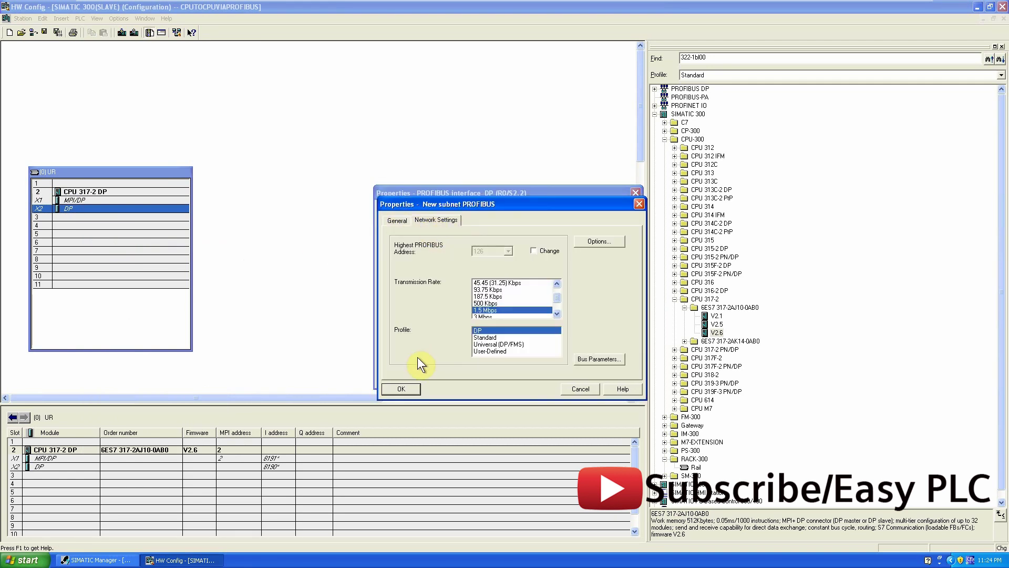
click(395, 386)
click(398, 380)
Set the slave CPU's DP interface to PROFIBUS address 3 and its operating mode to DP slave
double_click(161, 207)
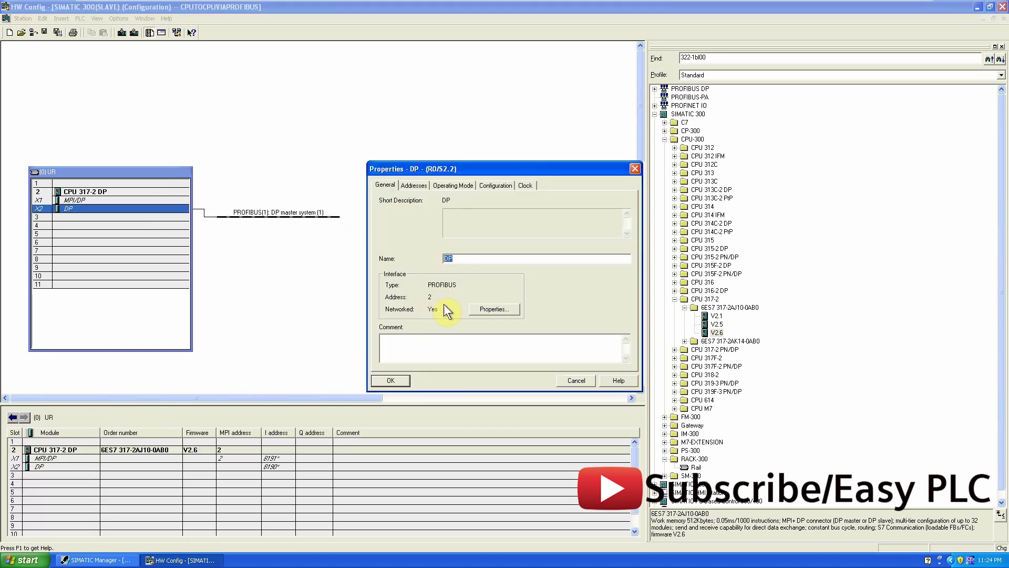
click(484, 313)
click(469, 226)
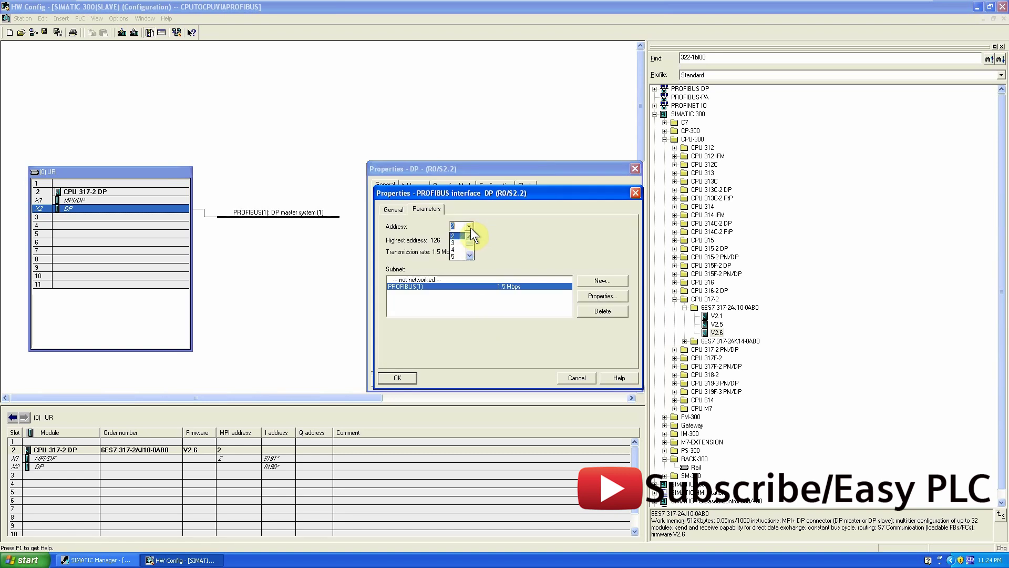
click(397, 378)
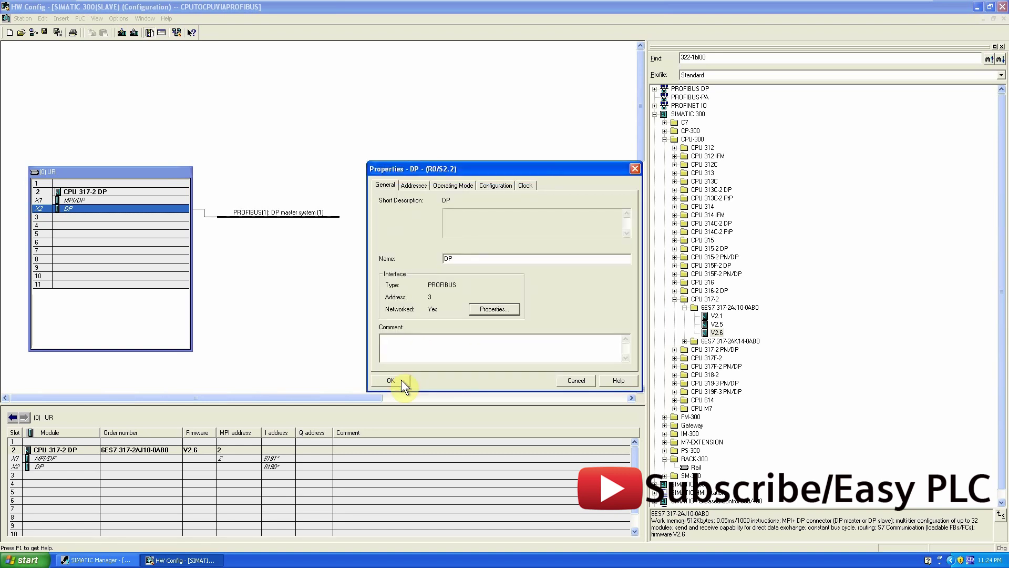
click(446, 184)
click(404, 245)
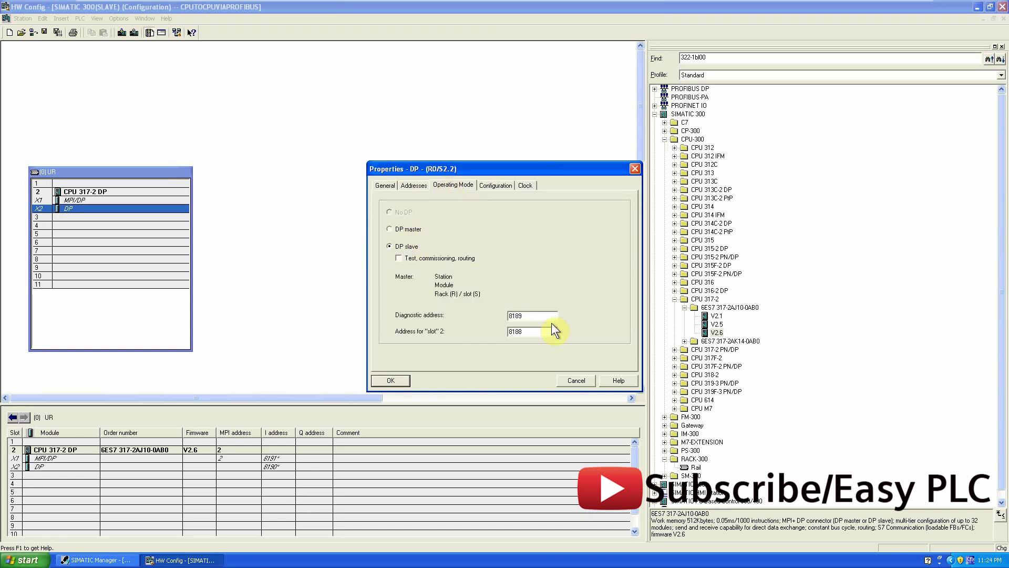
Create a master-slave configuration row on the slave's DP interface with local input address 1, length 1 byte and unit consistency
click(497, 186)
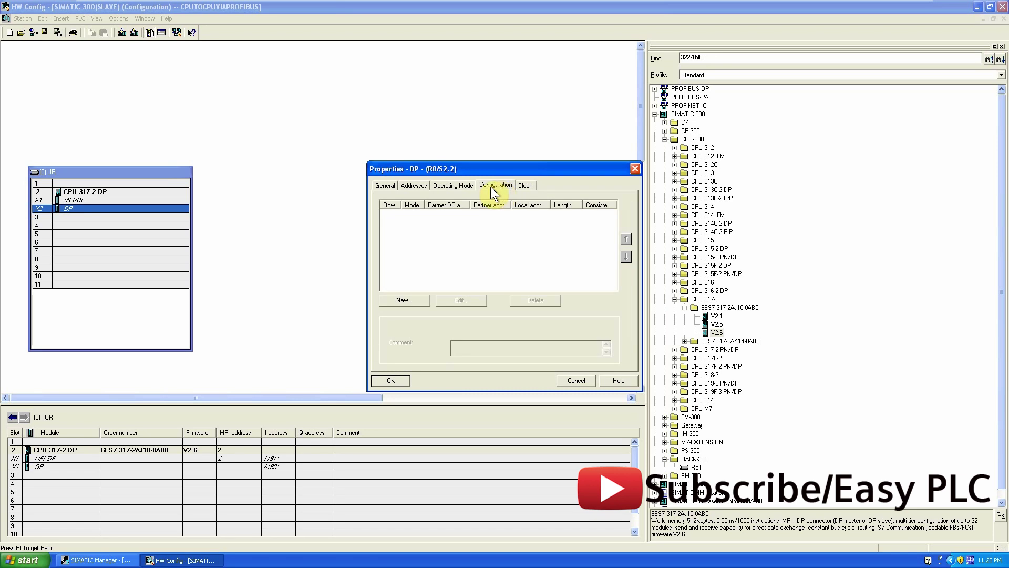
click(414, 303)
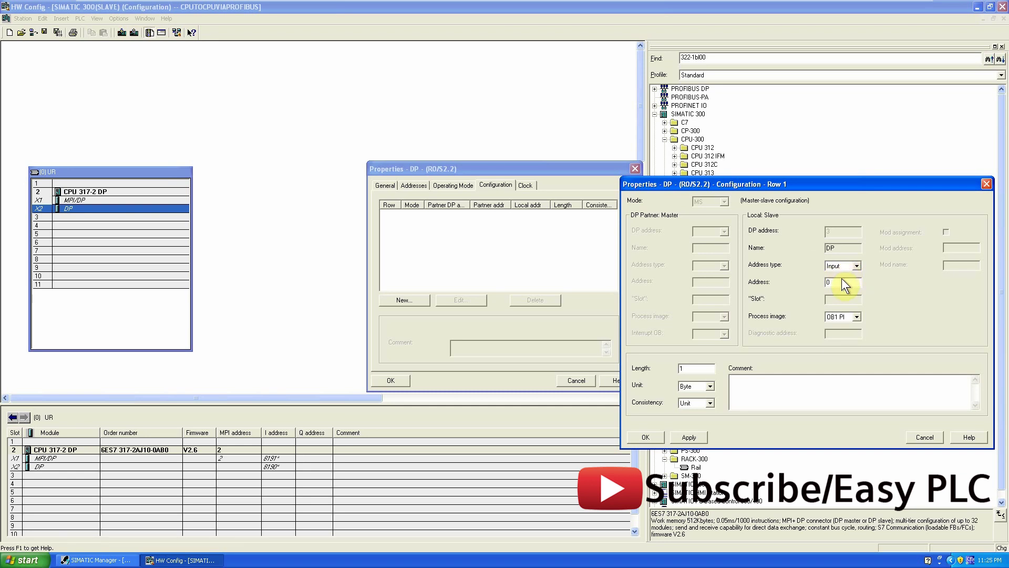
drag(840, 282, 816, 280)
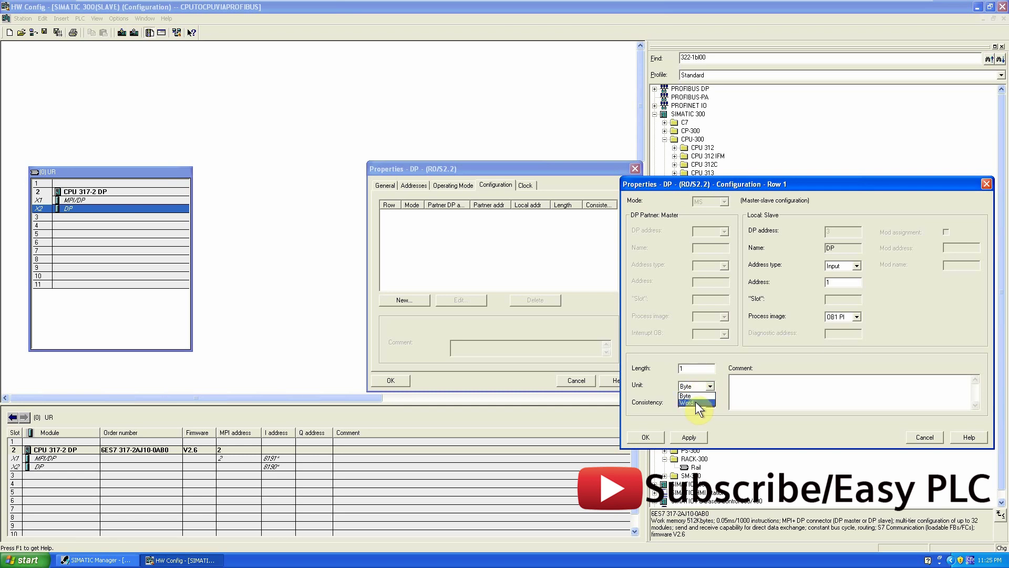
click(695, 394)
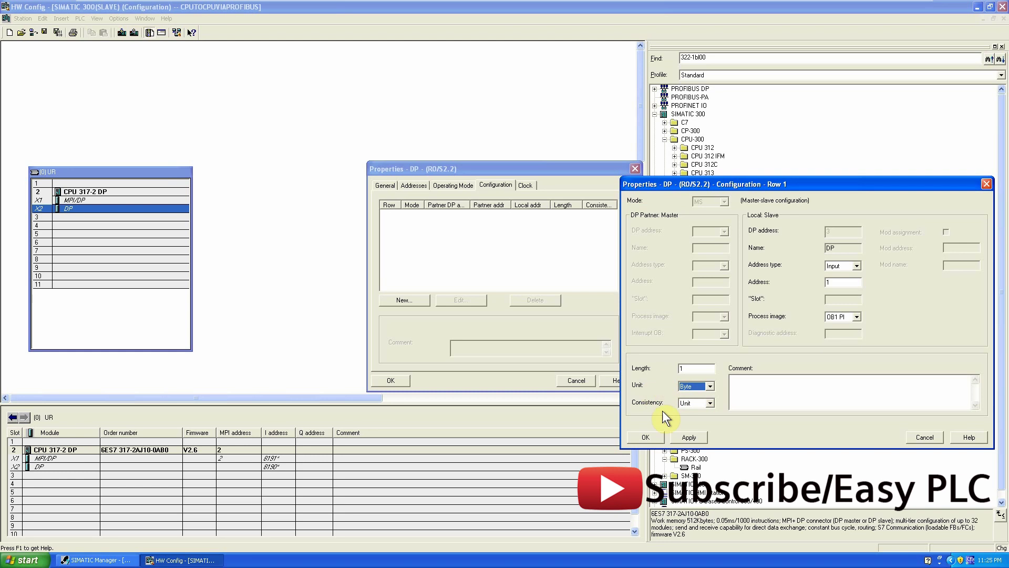
click(645, 437)
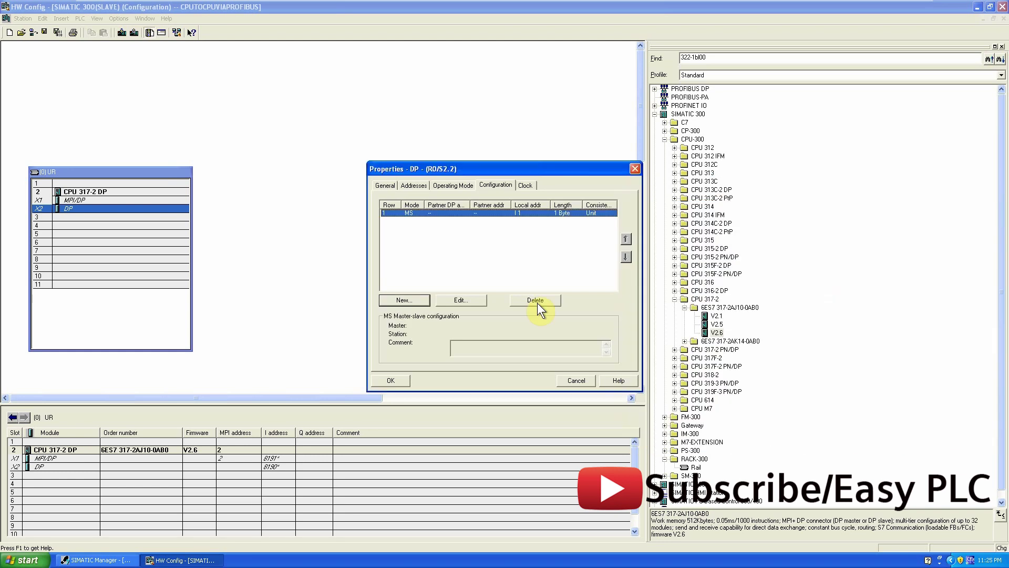
Create a second configuration row with local output address 2 and length 1 byte, and accept the DP interface properties
click(428, 299)
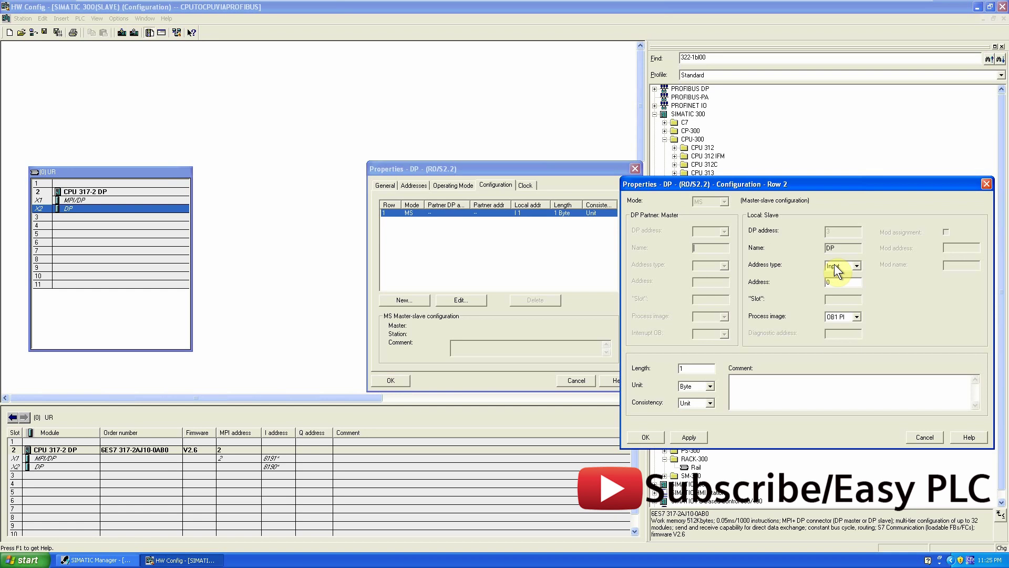
click(841, 281)
key(Tab)
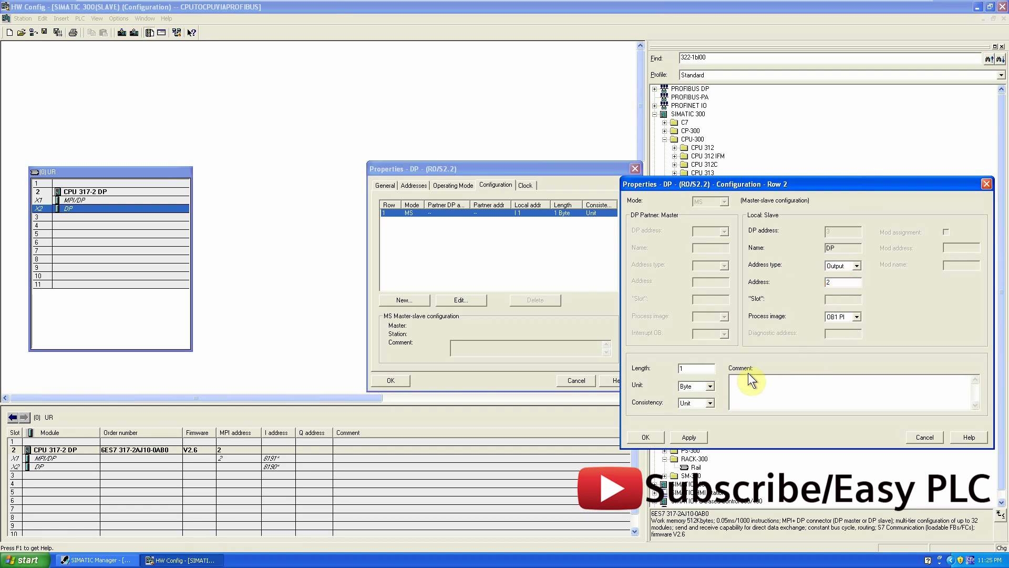
click(652, 436)
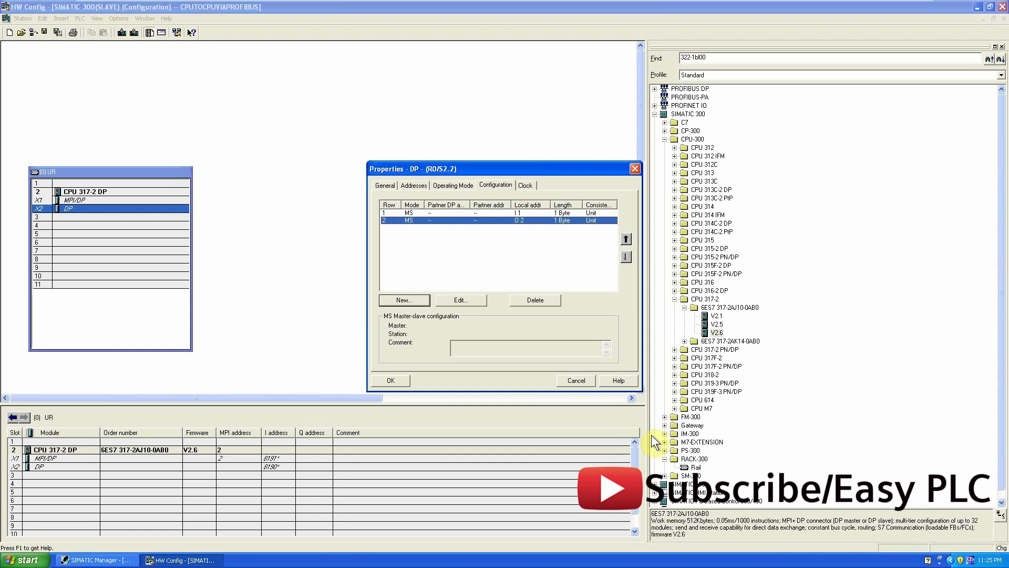
click(405, 381)
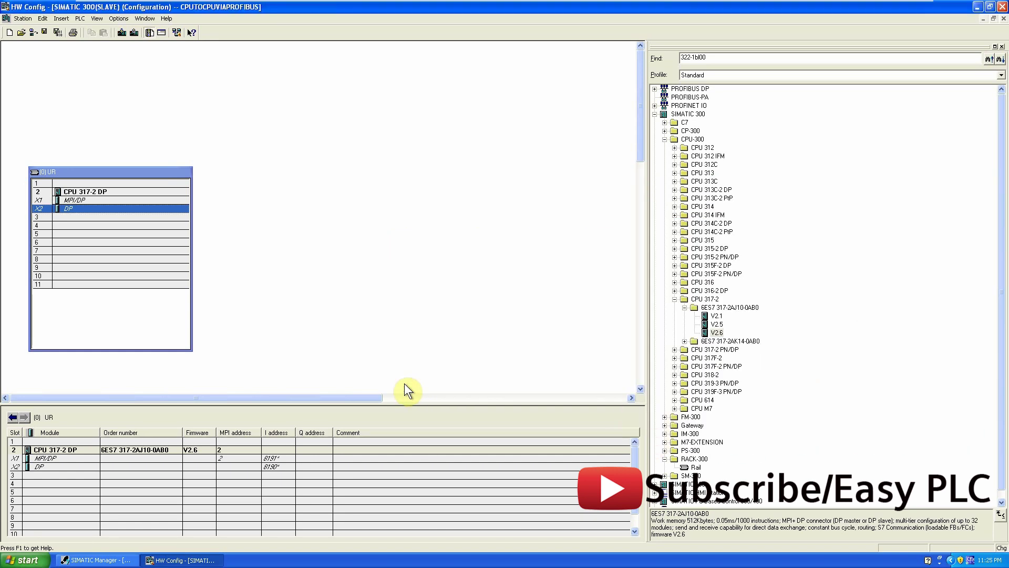
click(405, 383)
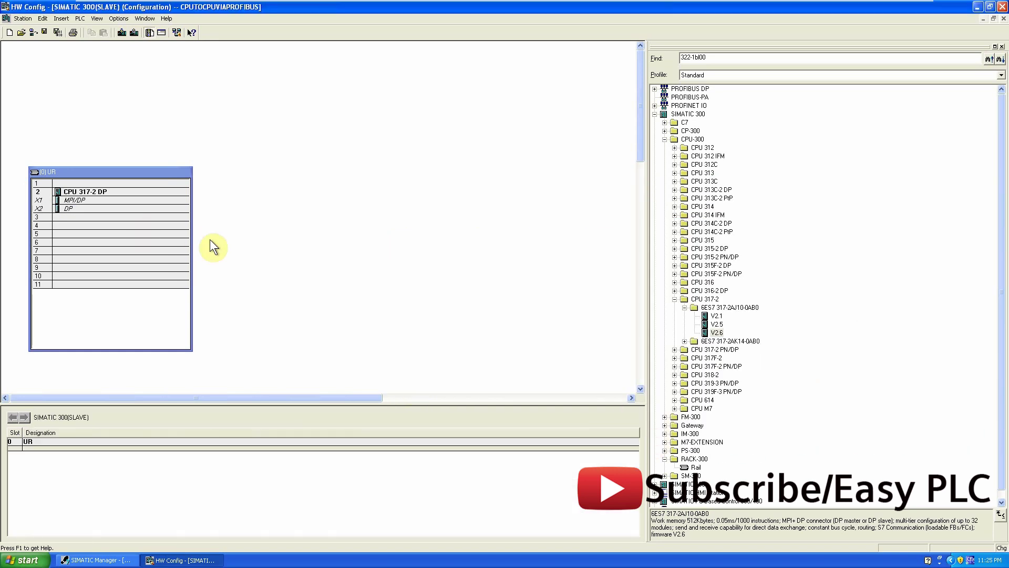
Find module 322-1bl00 in the hardware catalog and insert the SM 322 DO32xDC24V/0.5A into slot 4 of the slave rack
click(725, 55)
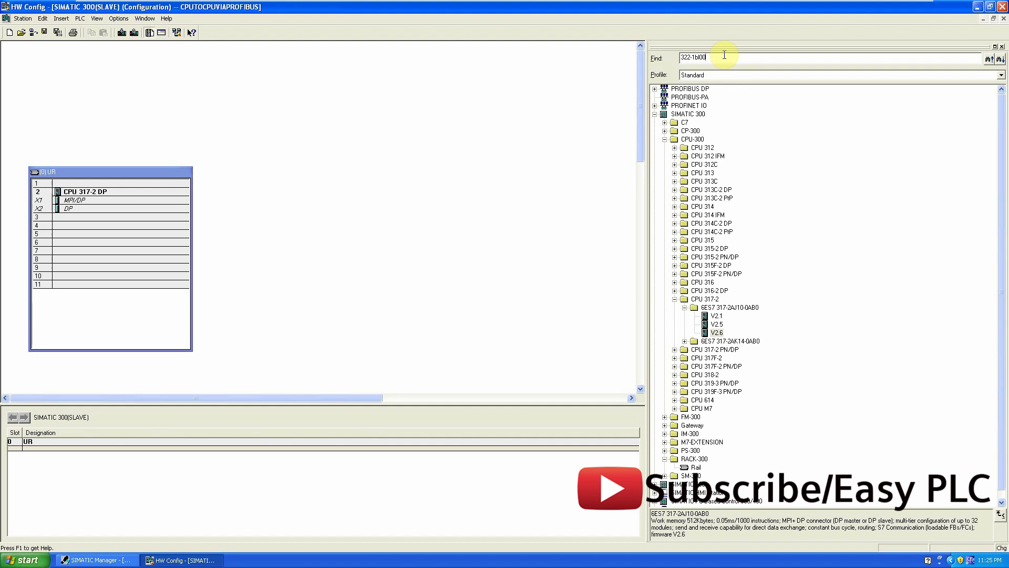
click(1000, 58)
drag(746, 322, 274, 292)
drag(110, 225, 112, 231)
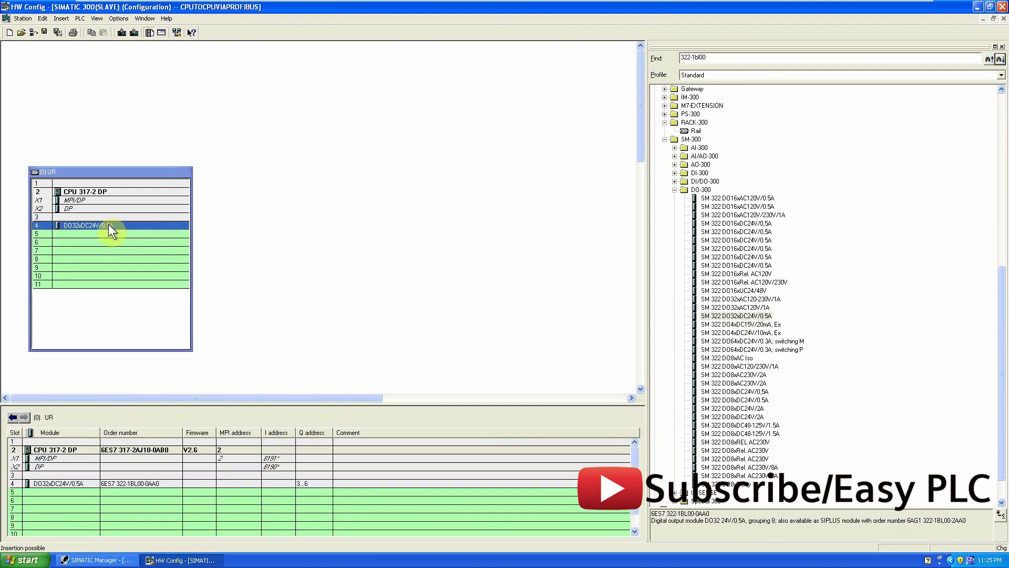
Disable the system default addresses of the DO32xDC24V/0.5A module and set its output start address to 10
double_click(313, 484)
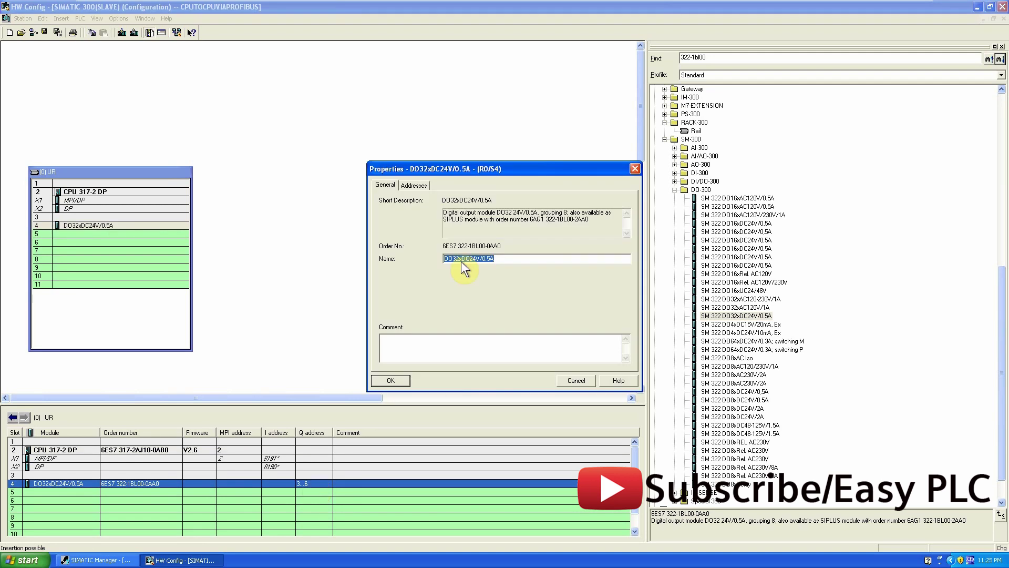
click(414, 185)
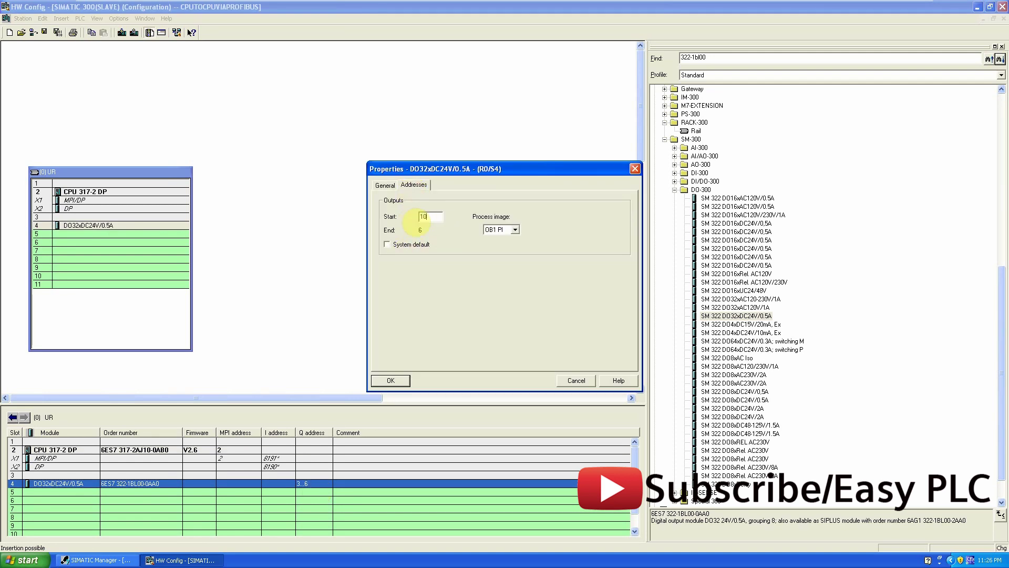
click(402, 380)
click(292, 217)
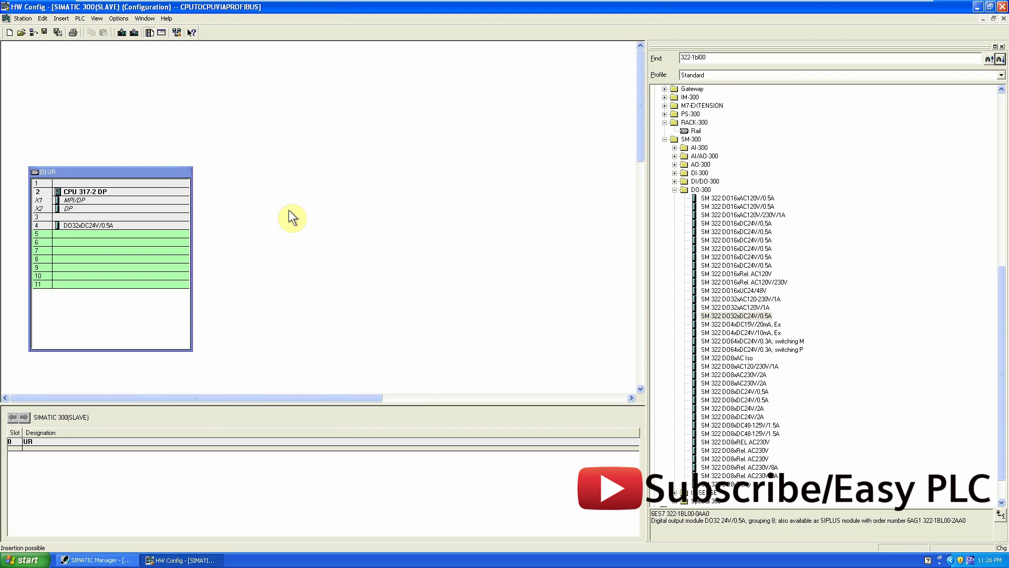
Save and compile the slave's hardware configuration, and expand the slave station in SIMATIC Manager down to its Blocks folder
click(108, 192)
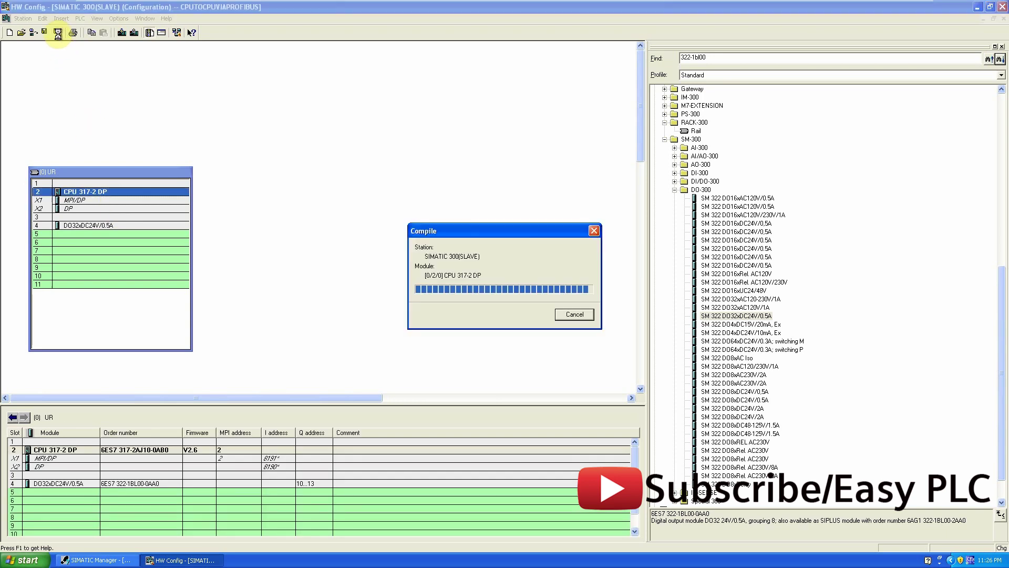
click(378, 199)
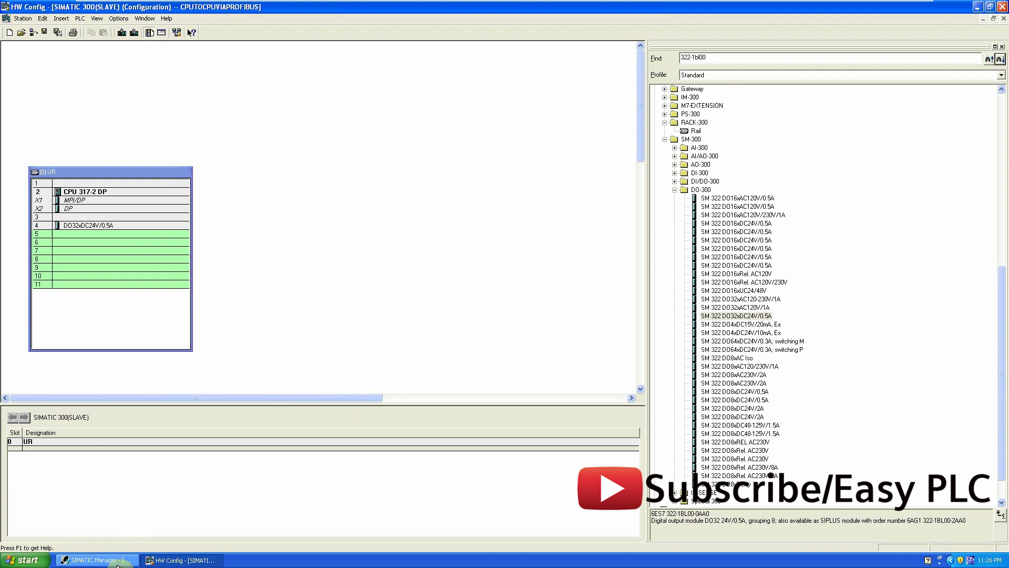
click(97, 560)
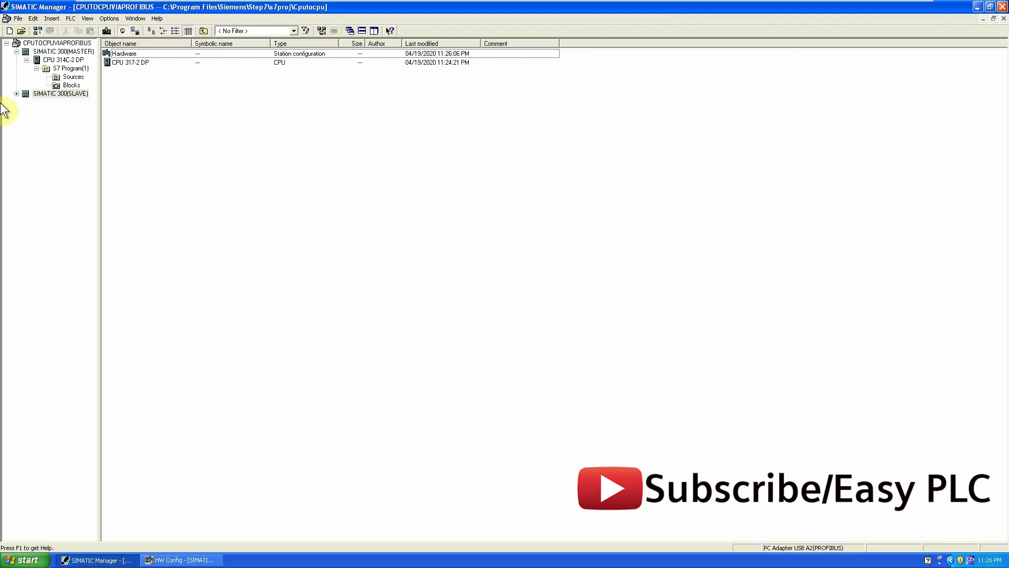
click(16, 93)
click(36, 110)
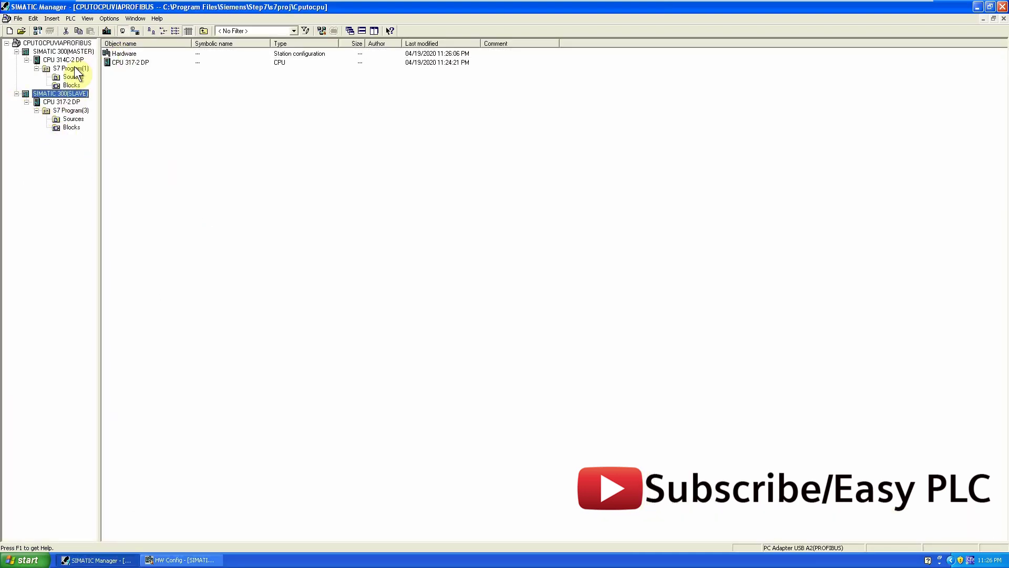
Open the hardware configuration of the SIMATIC 300(MASTER) station
click(68, 51)
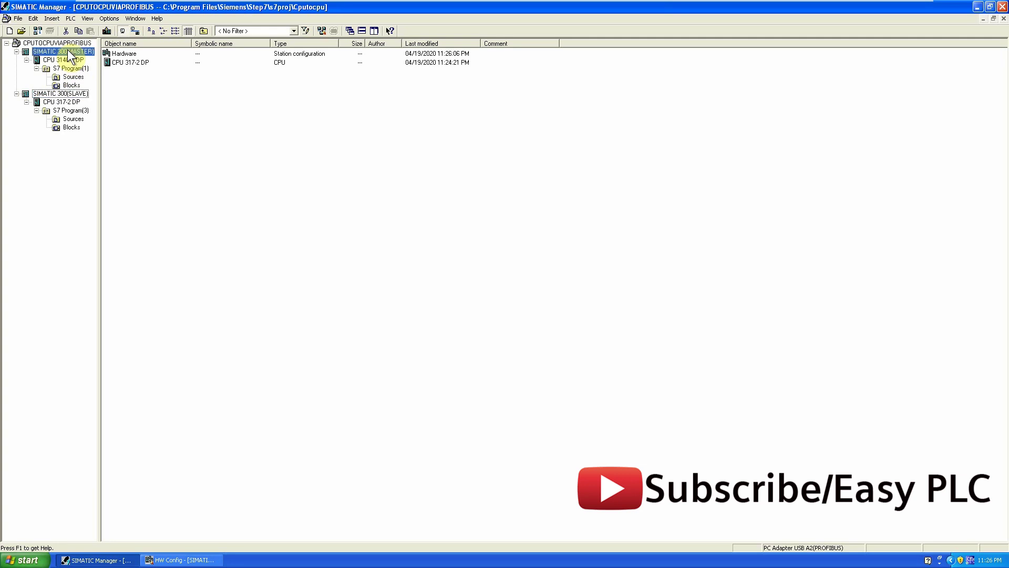
click(128, 54)
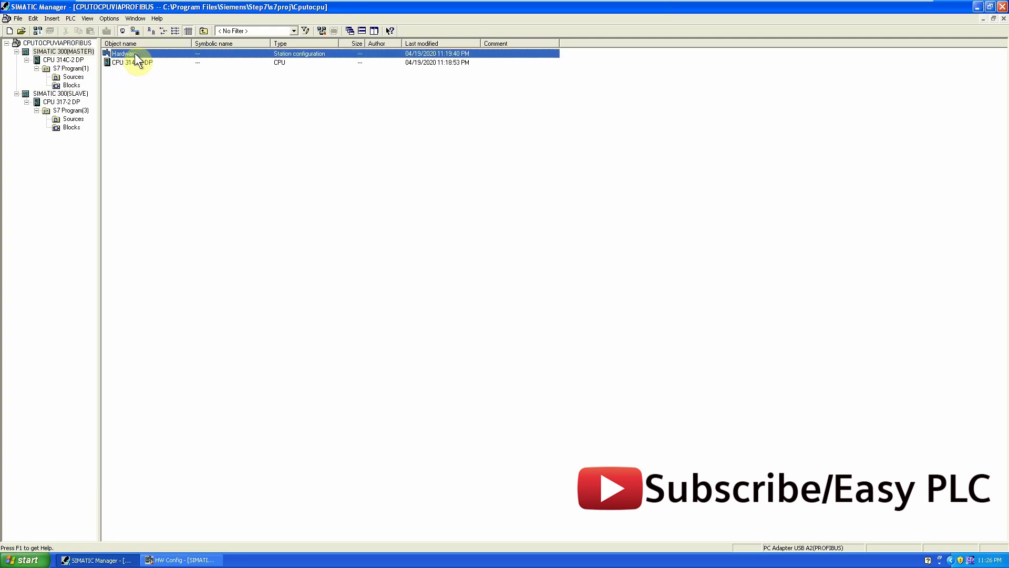
double_click(135, 53)
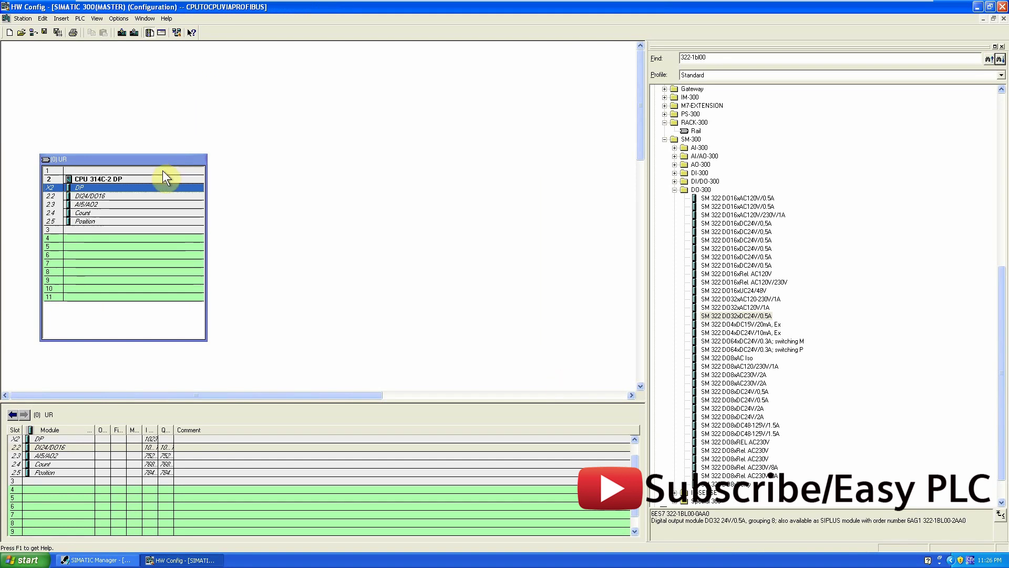
Add a master system to the DP interface of CPU 314C-2 DP, networked on PROFIBUS(1) with address 2
right_click(147, 189)
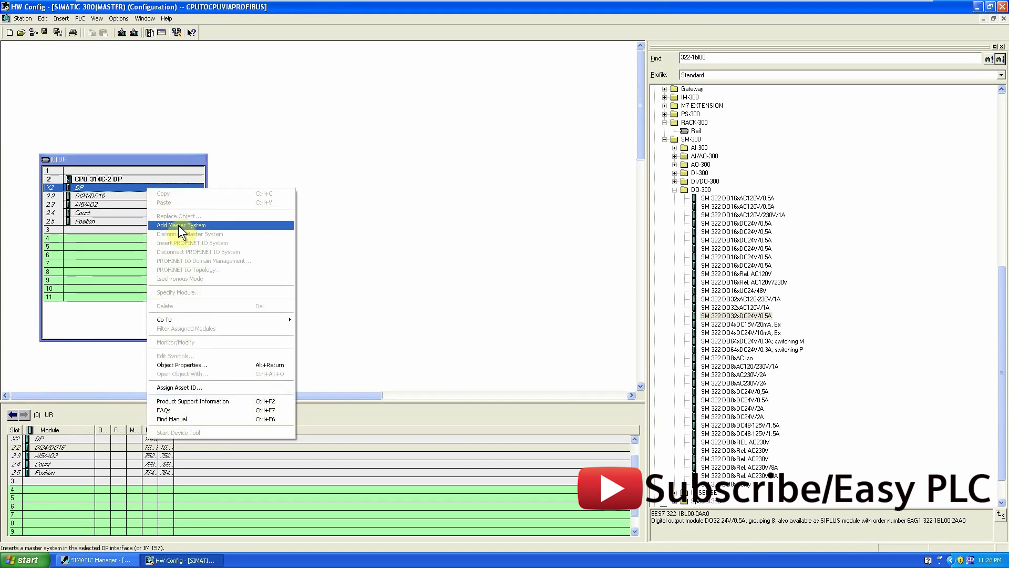
click(214, 224)
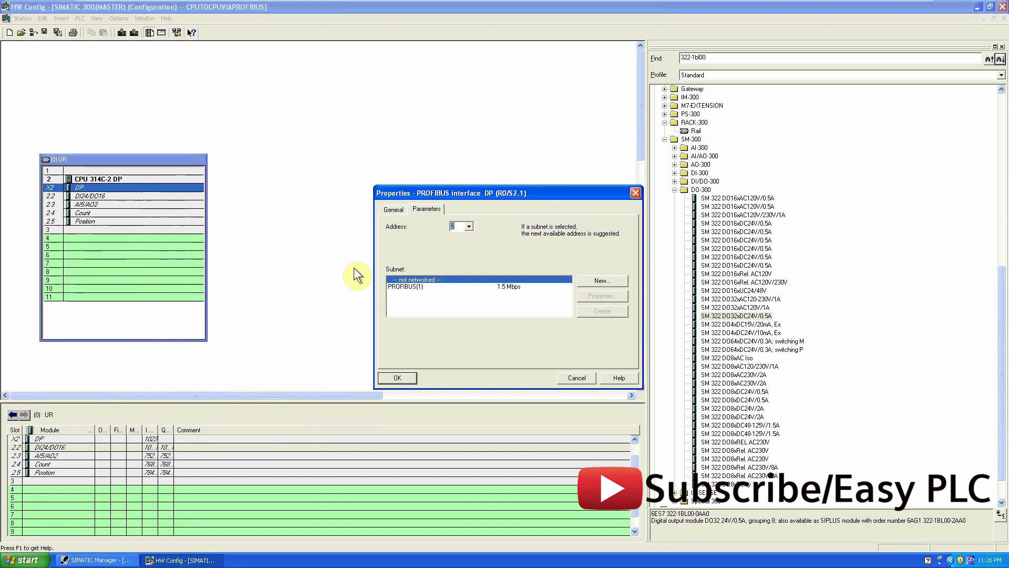
click(399, 286)
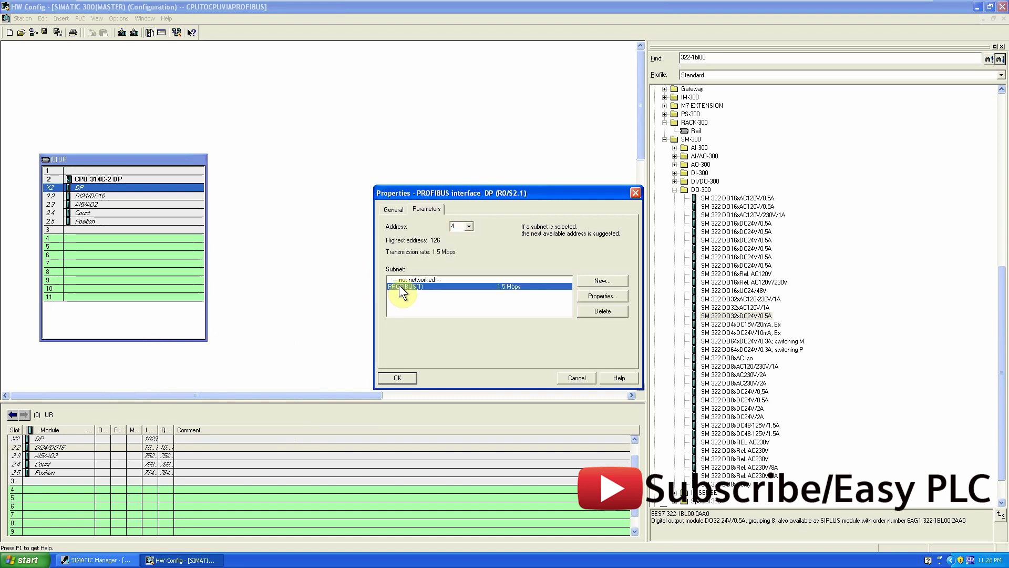
click(399, 281)
click(401, 285)
click(469, 227)
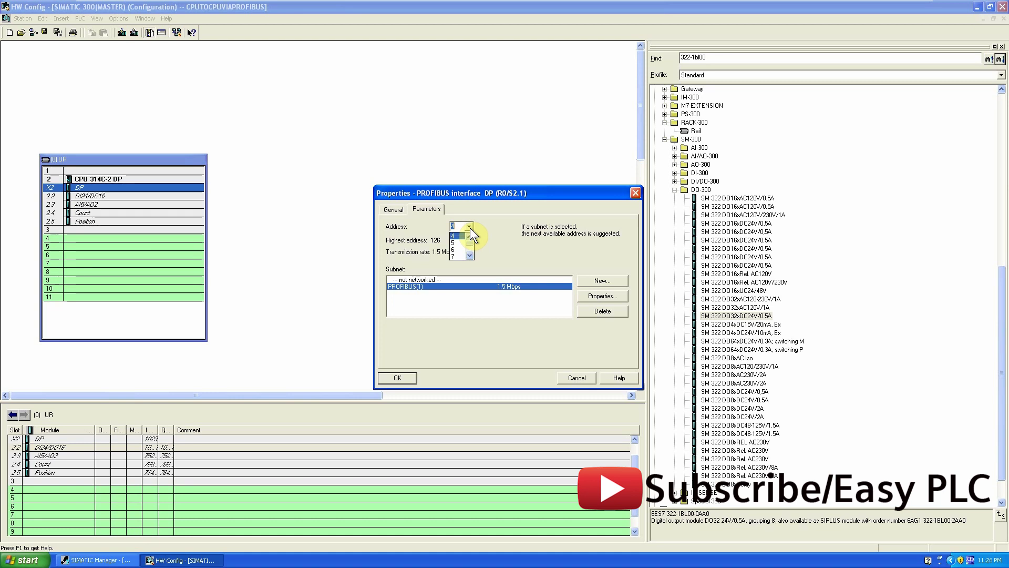
click(470, 232)
click(469, 226)
click(455, 235)
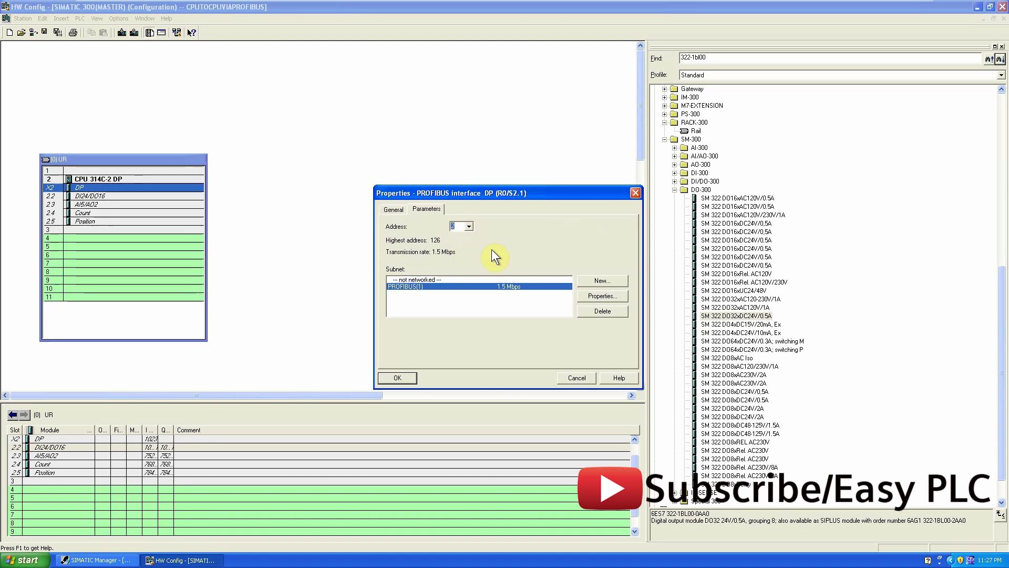
click(396, 378)
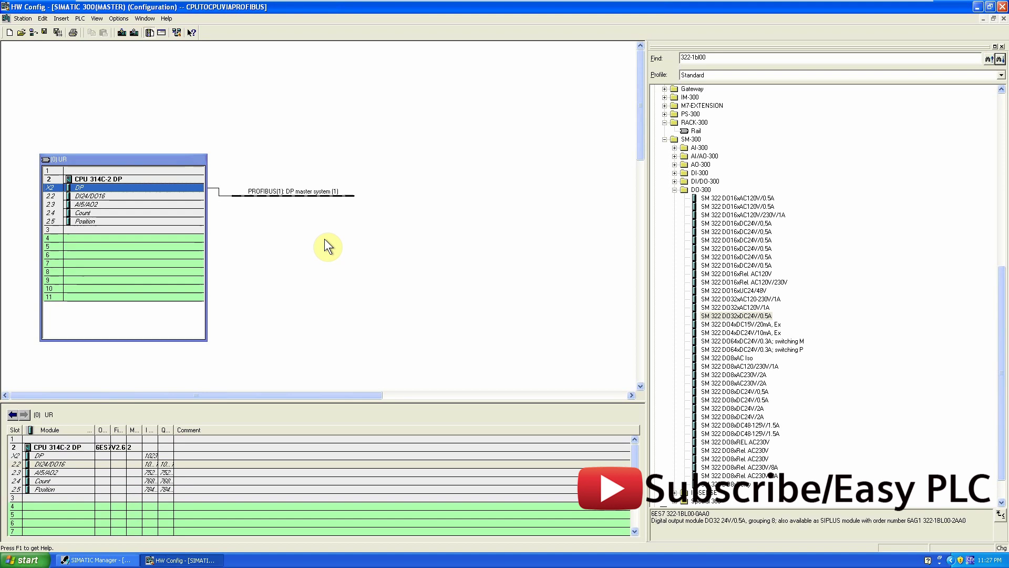
Insert a CPU 31x from the PROFIBUS DP configured stations onto the DP master system and connect the CPU 317-2 DP slave
click(305, 195)
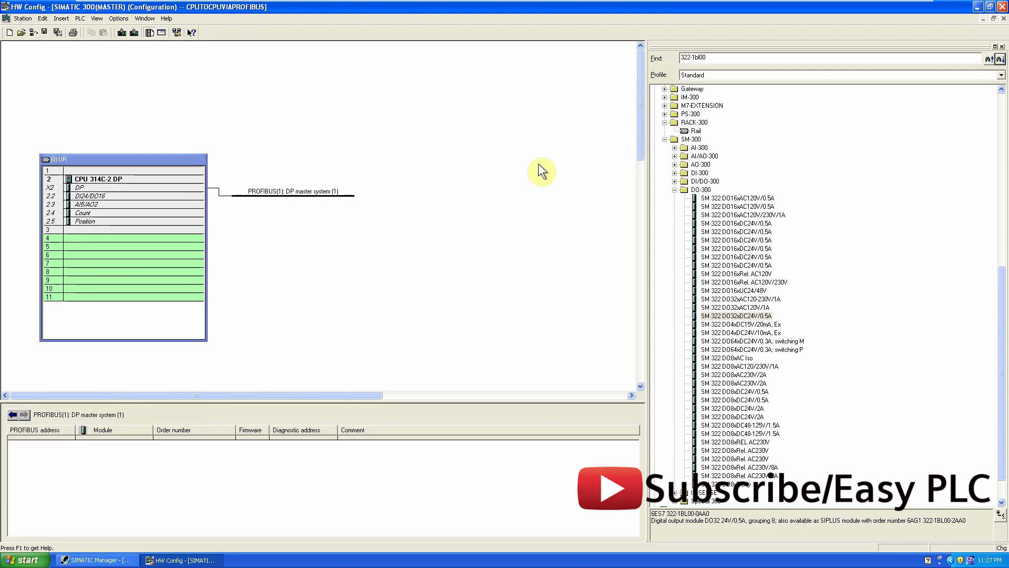
click(664, 139)
click(664, 131)
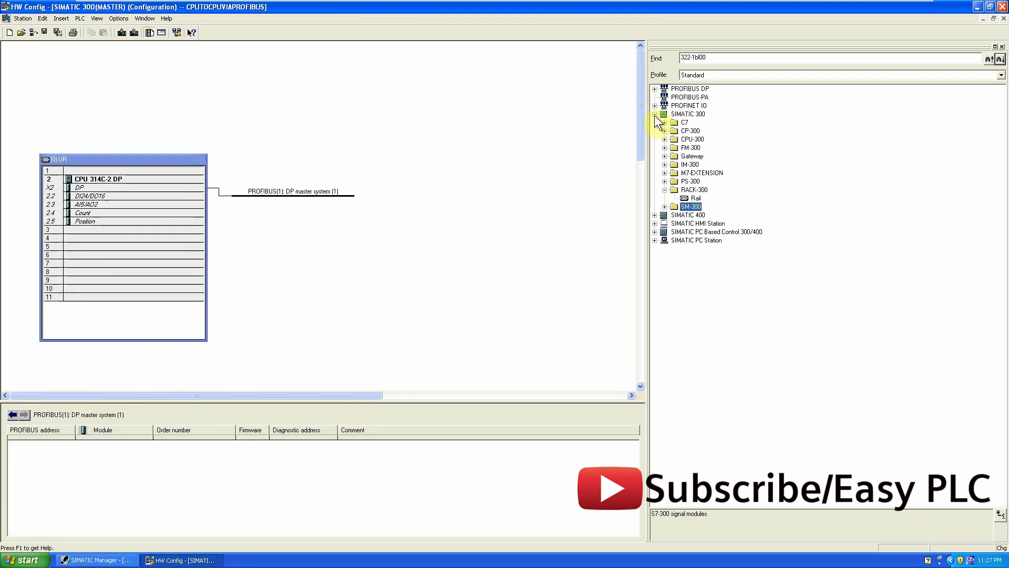
click(654, 115)
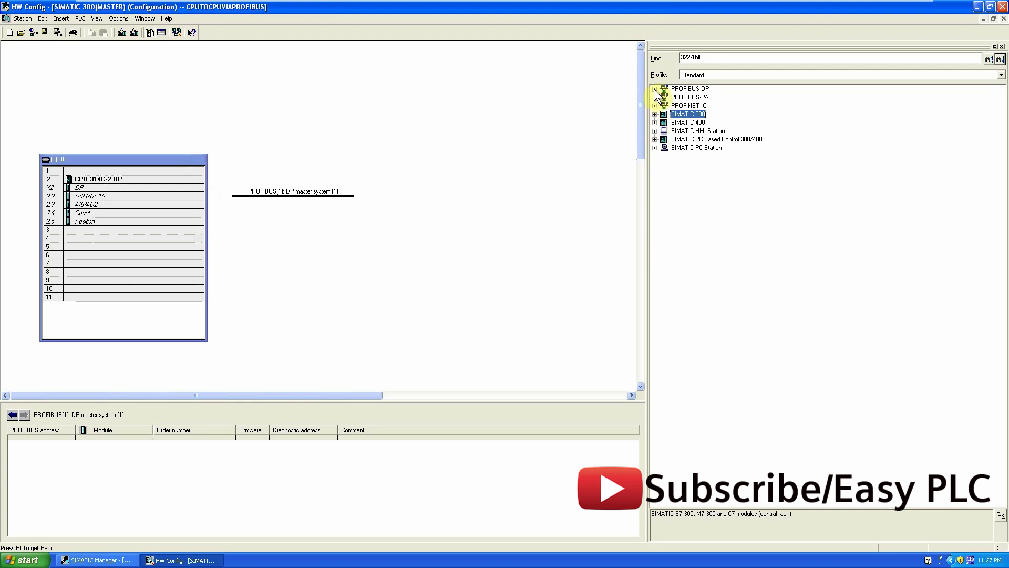
click(655, 89)
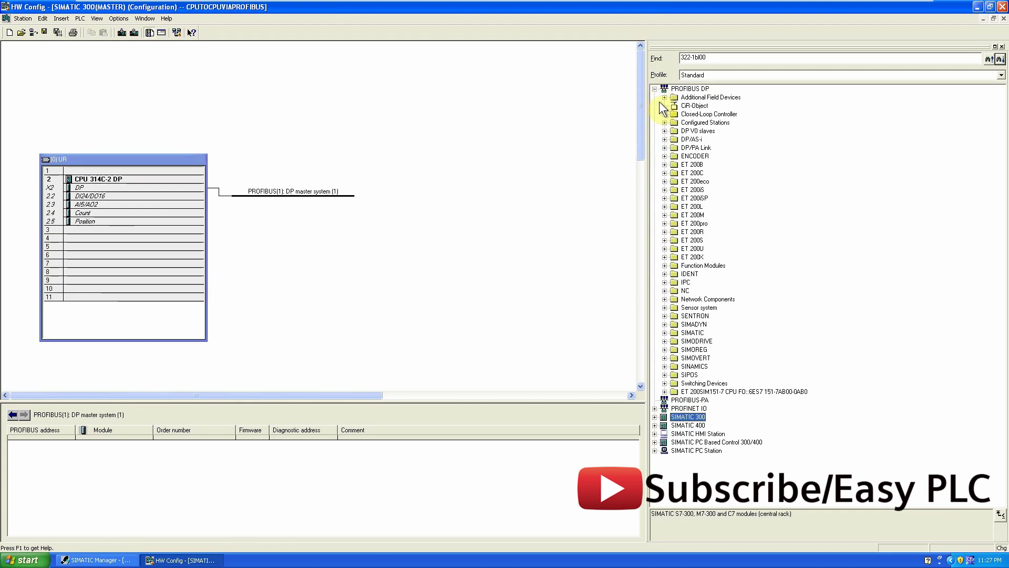
click(664, 122)
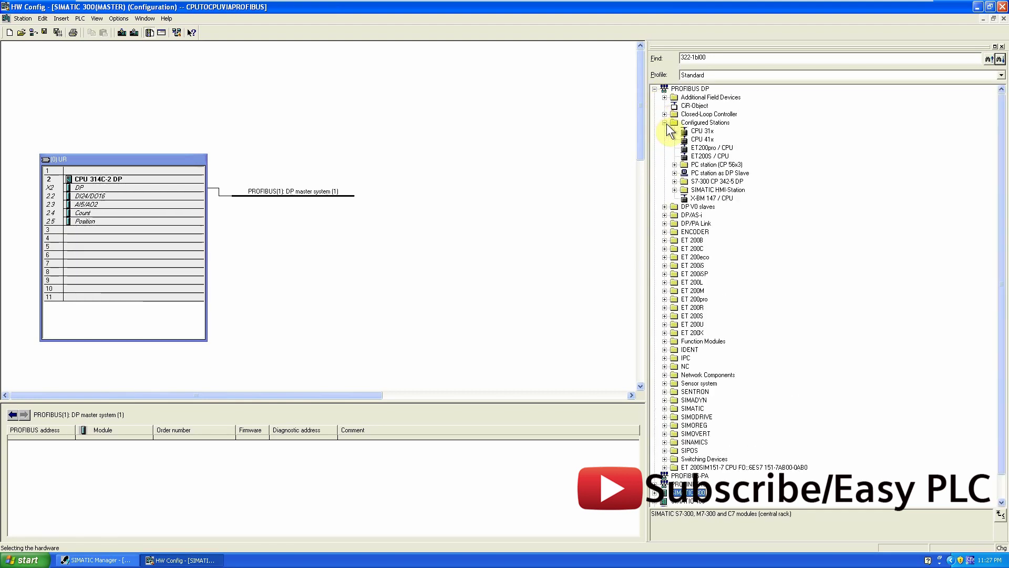
click(702, 131)
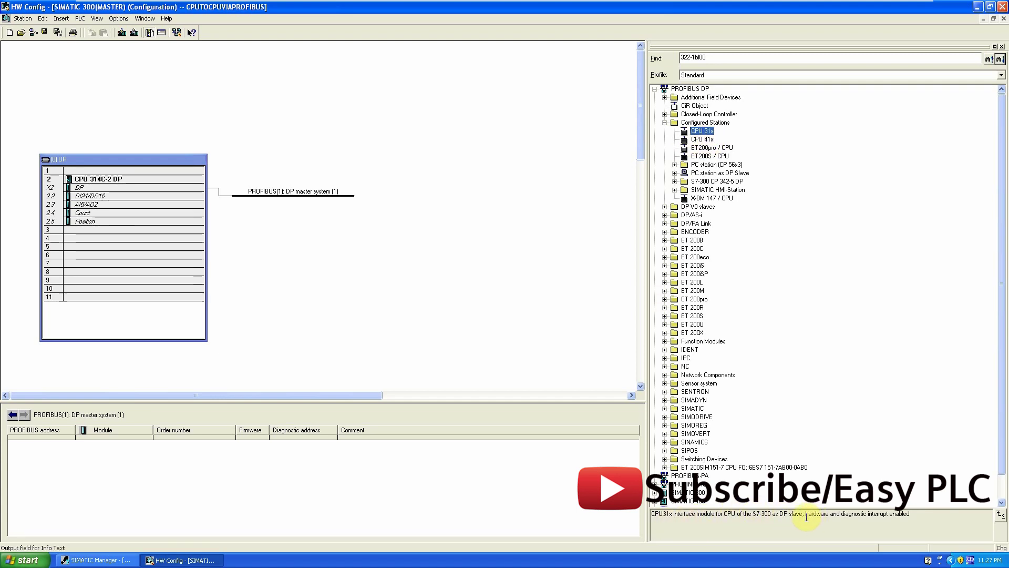
click(705, 139)
drag(703, 131, 263, 193)
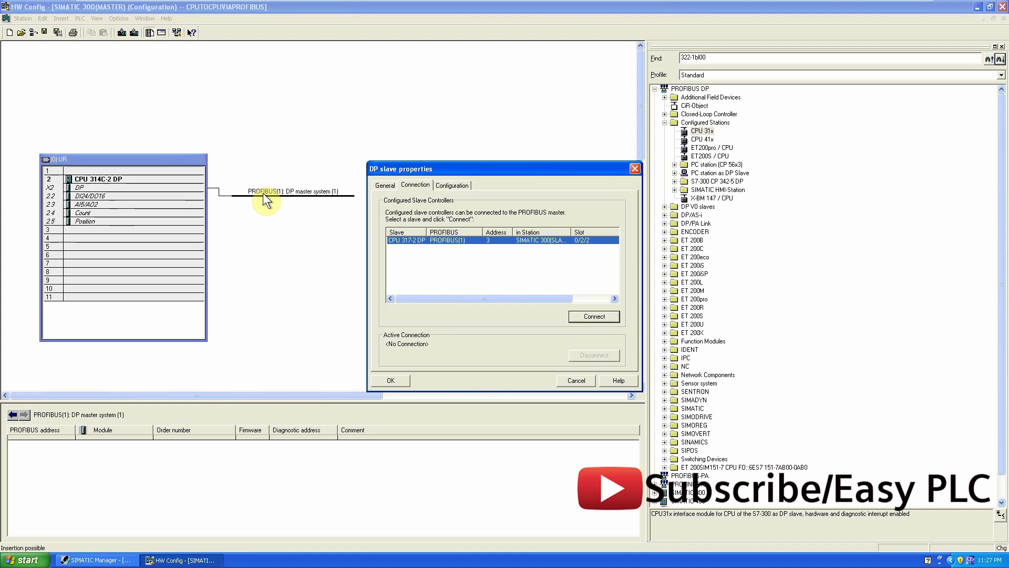
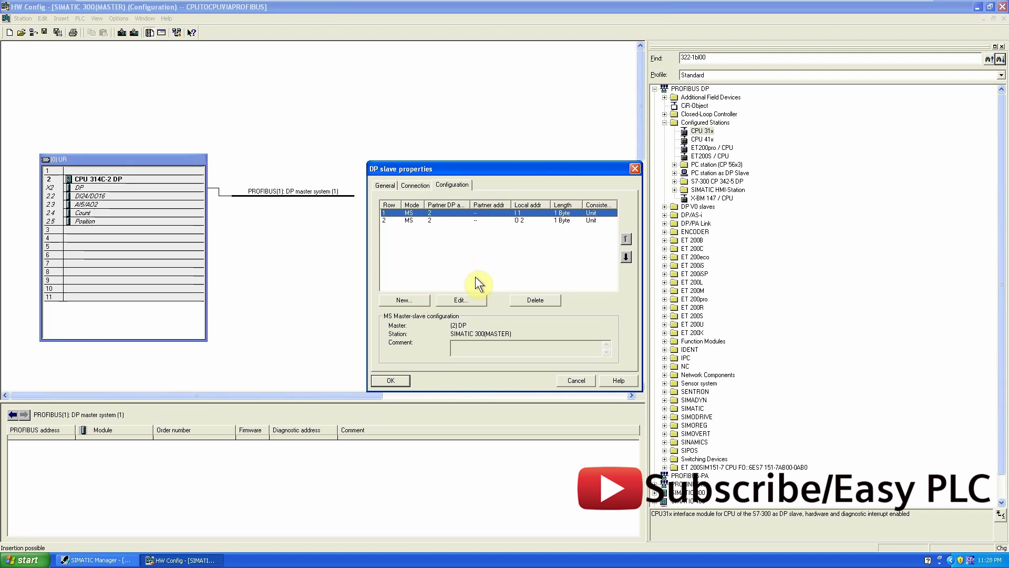
Set the master partner of configuration row 1 to address type Output with address 3
click(471, 303)
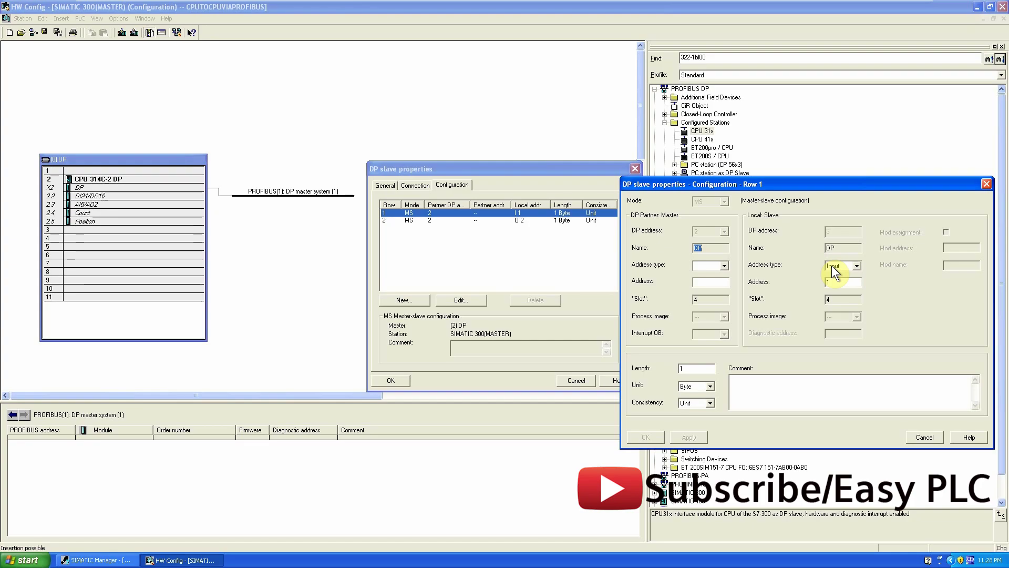
click(836, 276)
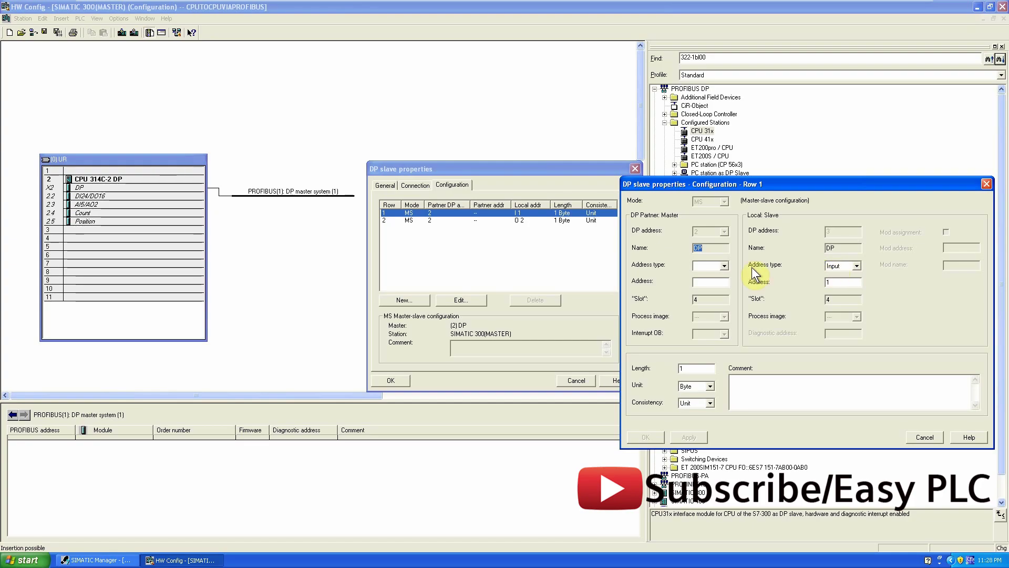
click(724, 264)
click(719, 281)
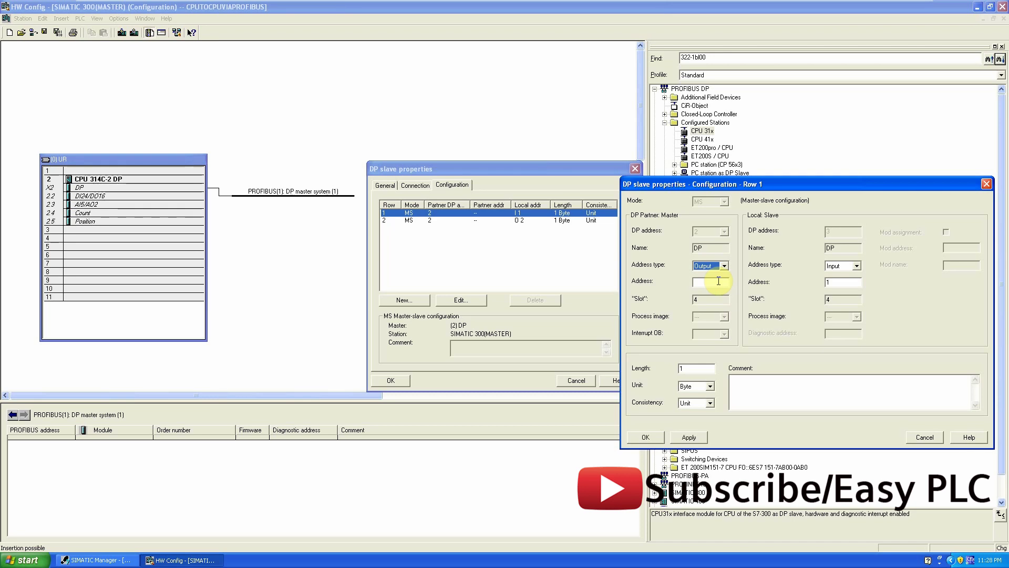
click(718, 282)
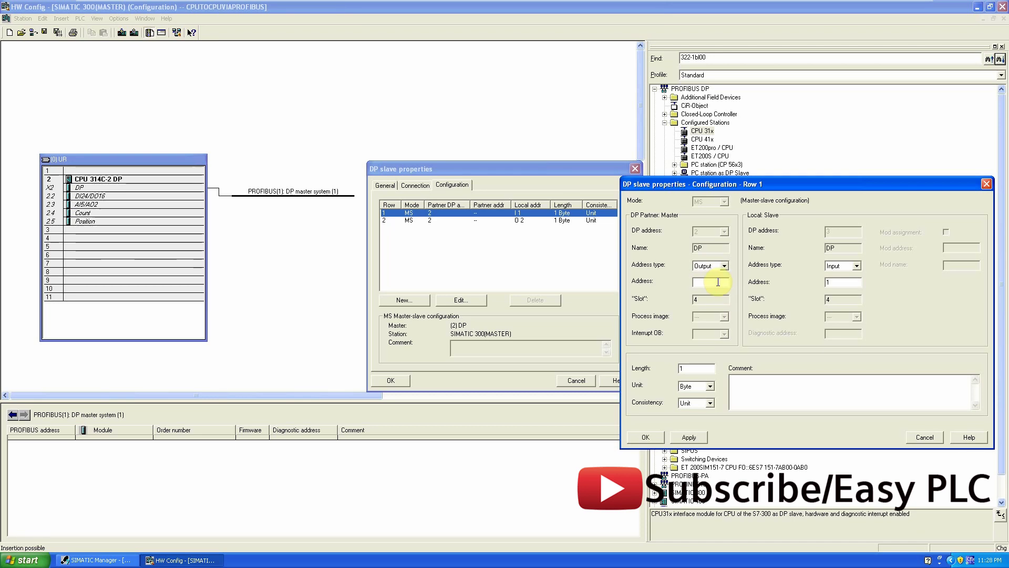
text(3)
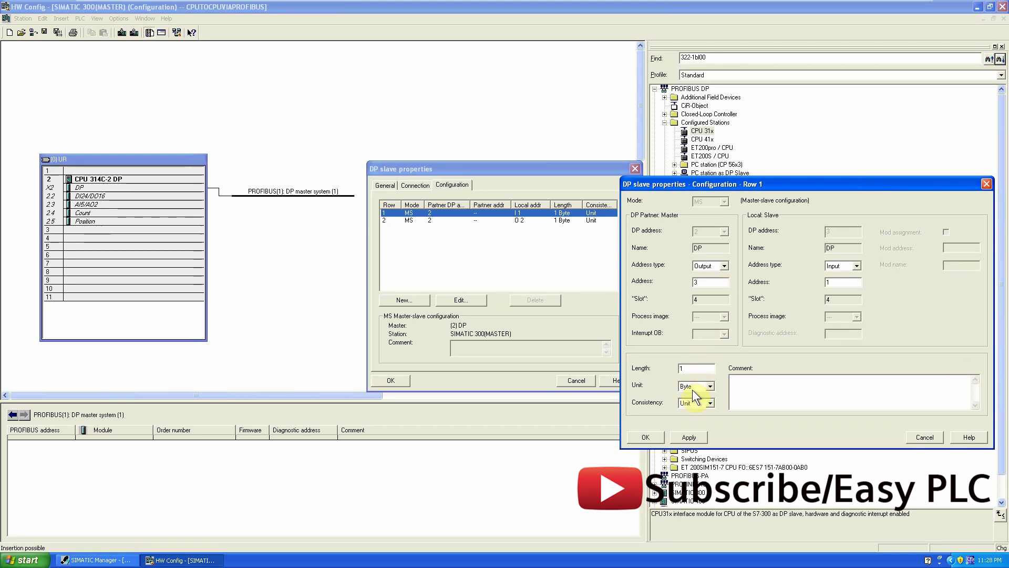
click(653, 433)
Set the master partner of configuration row 2 to address type Input with address 4, and accept the DP slave properties
click(477, 221)
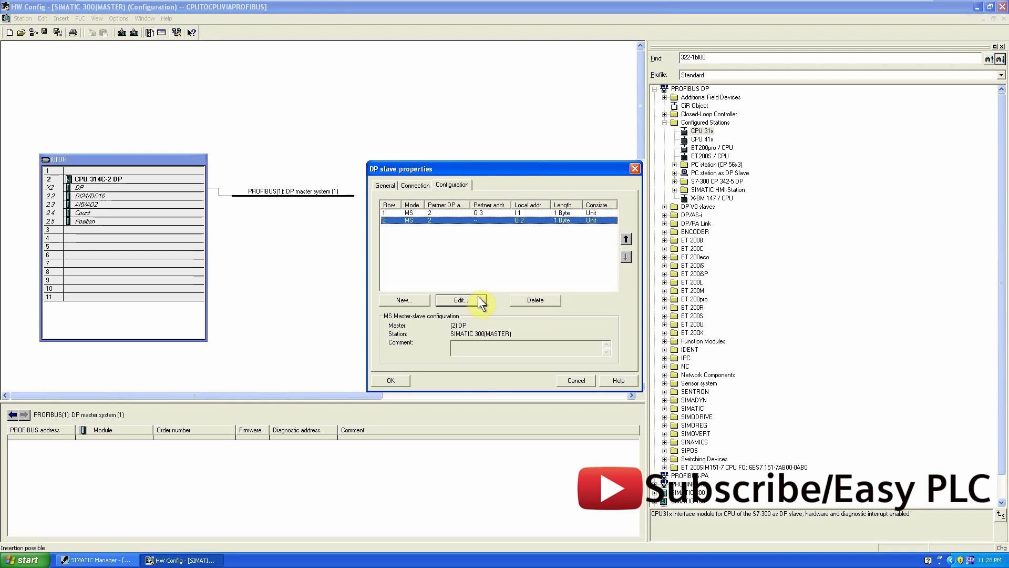
click(459, 300)
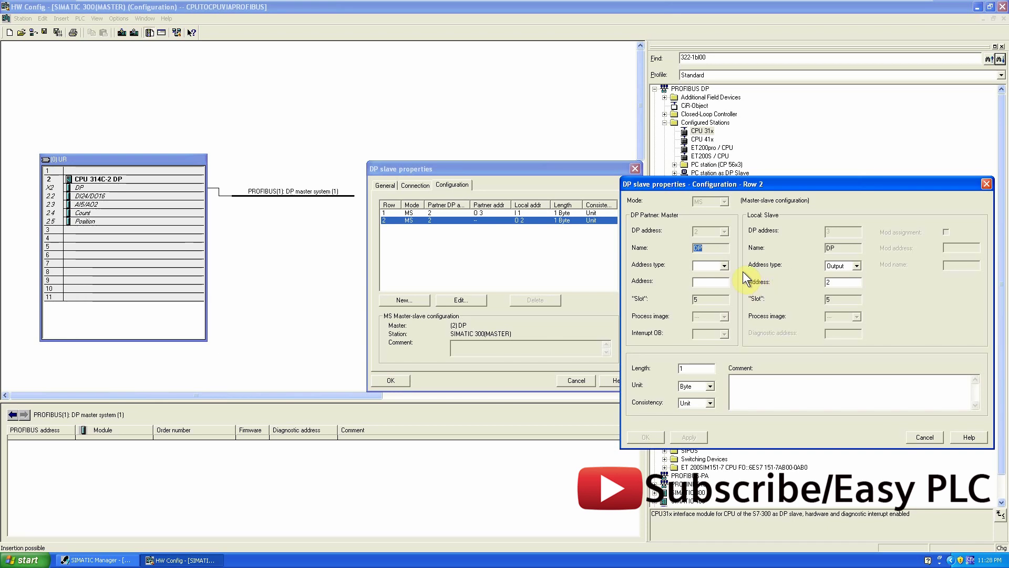
click(725, 265)
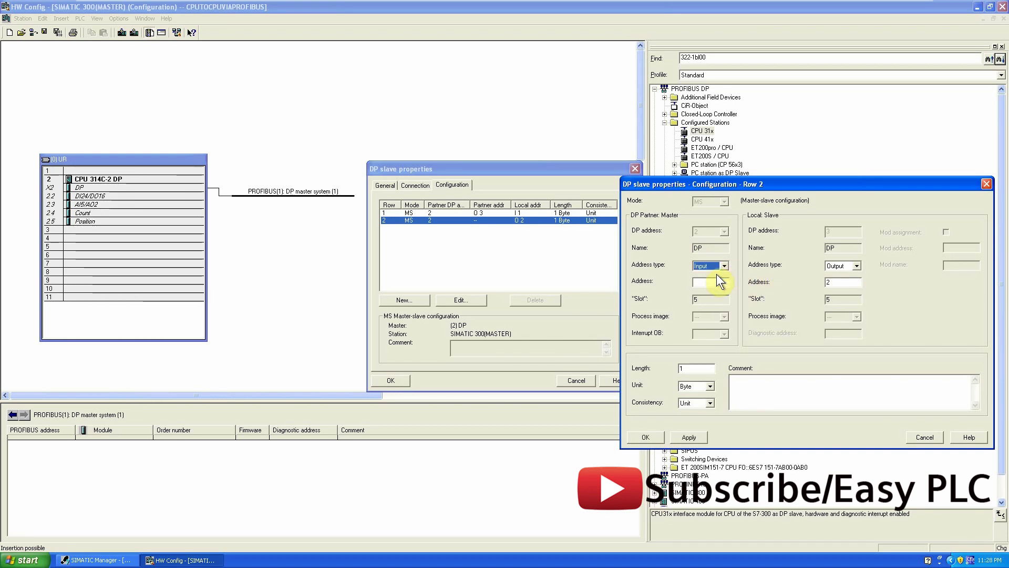
click(715, 275)
click(714, 282)
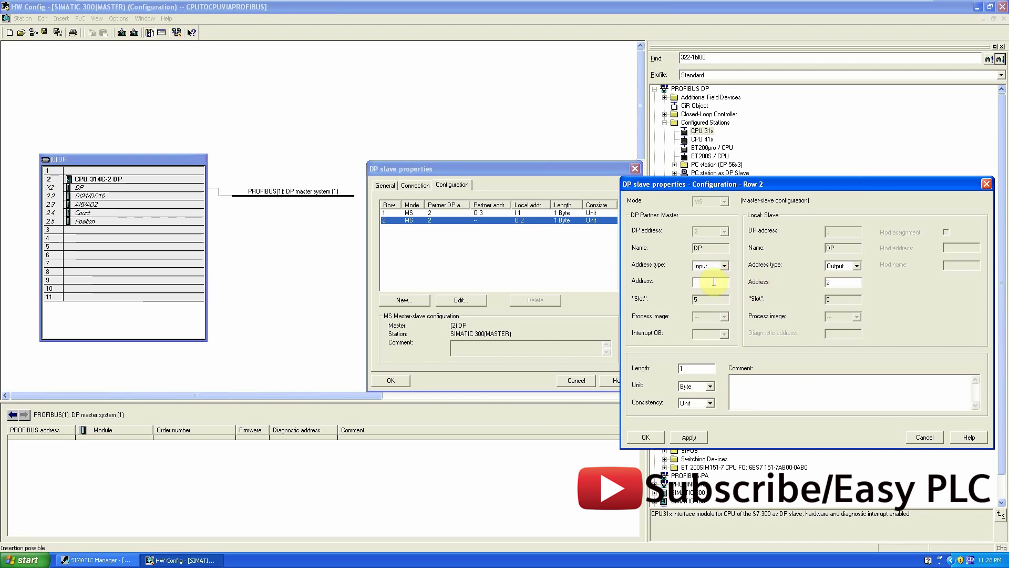
text(4)
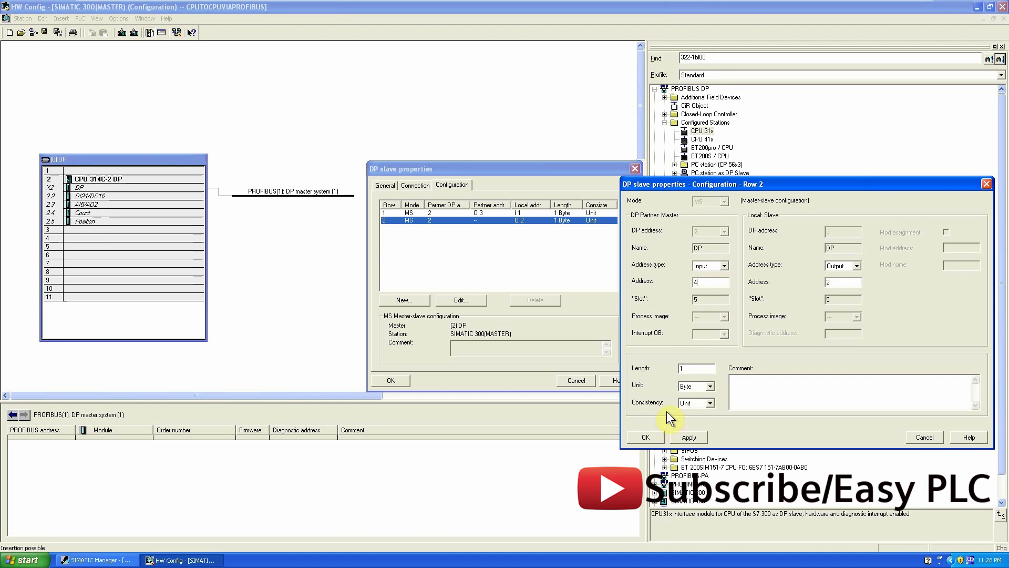
click(646, 437)
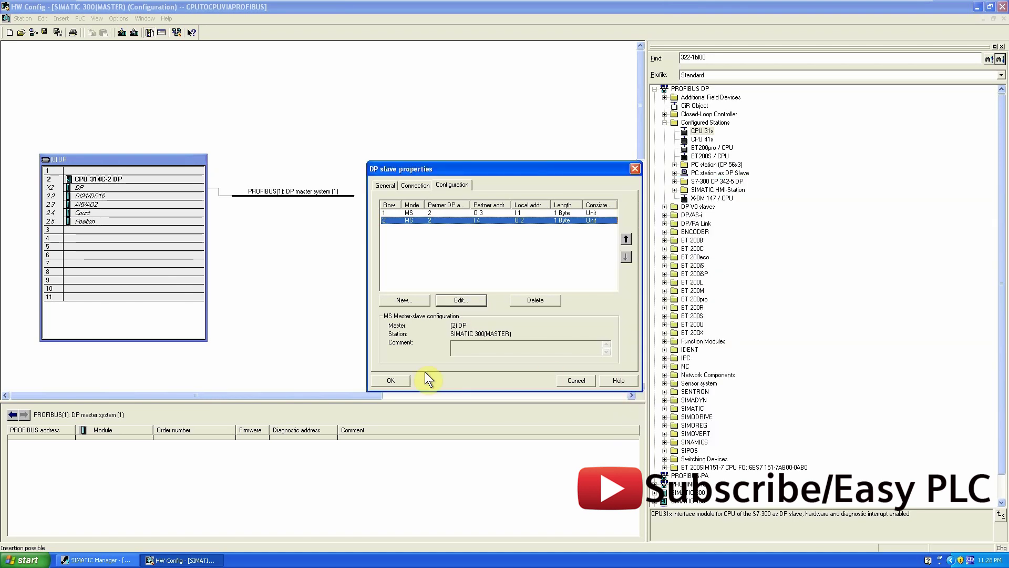
click(402, 381)
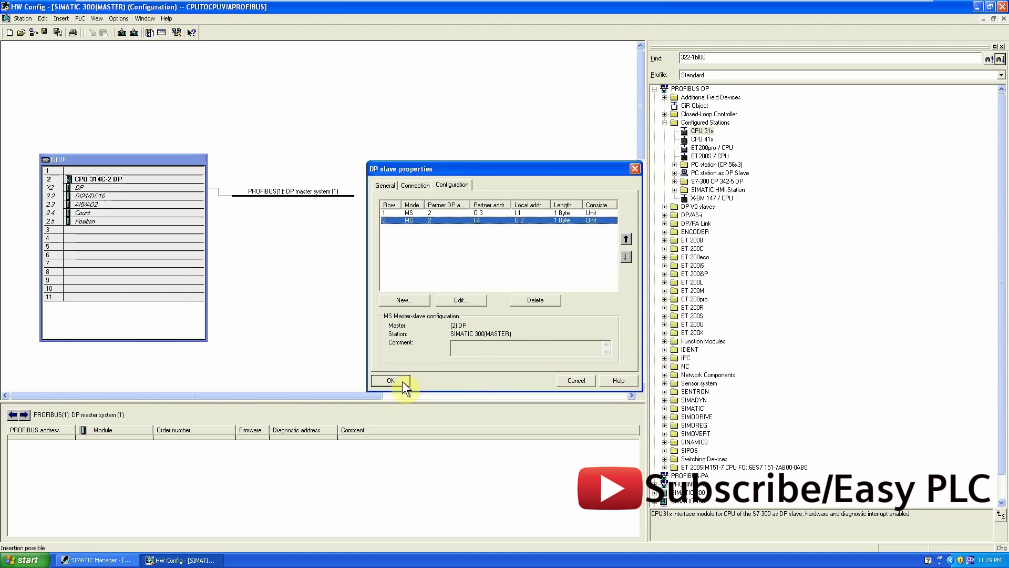
Save and compile the master station's hardware configuration
drag(301, 231, 324, 256)
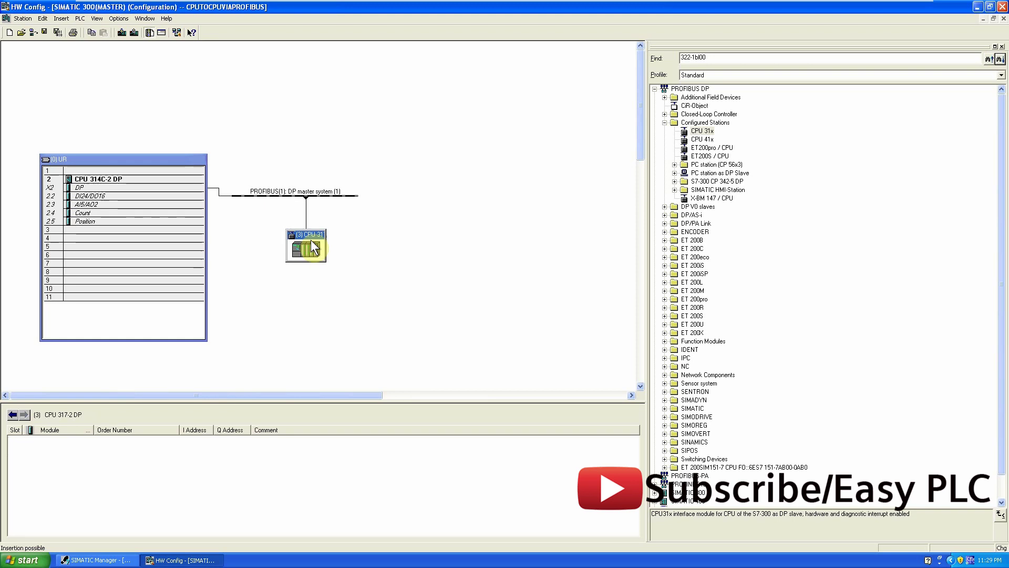
click(374, 227)
click(59, 33)
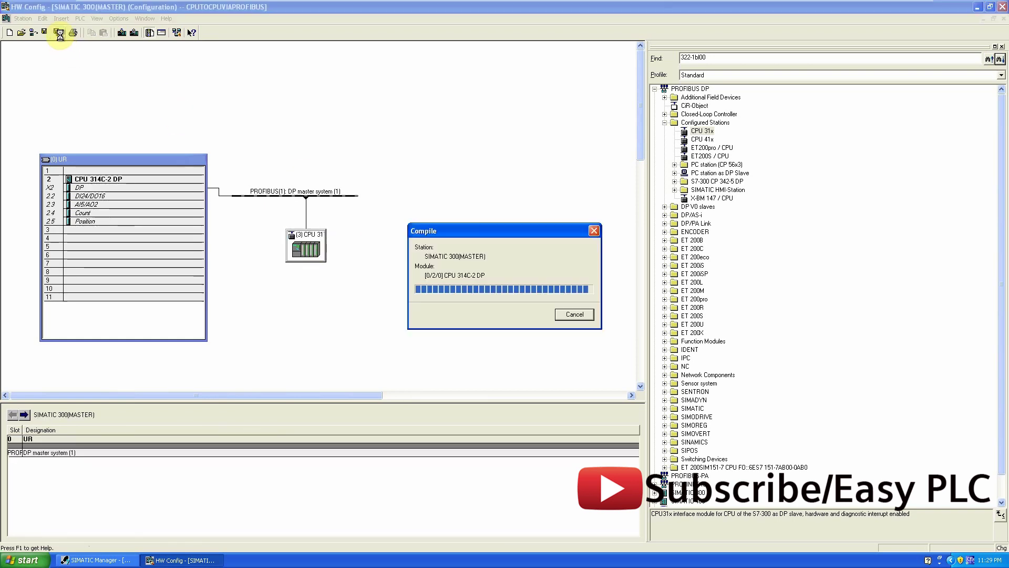